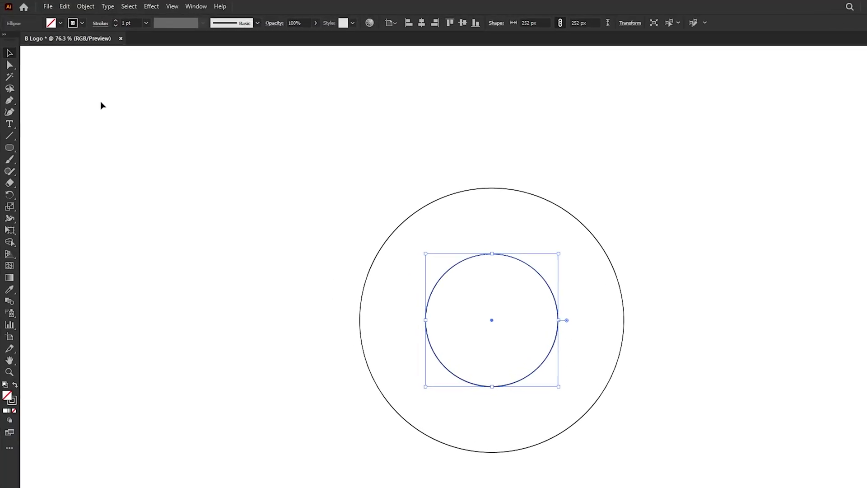
- Duplicate the inner circle in place and scale the copy to about 377 px, out to the outer circle's left edge
left_click(47, 53)
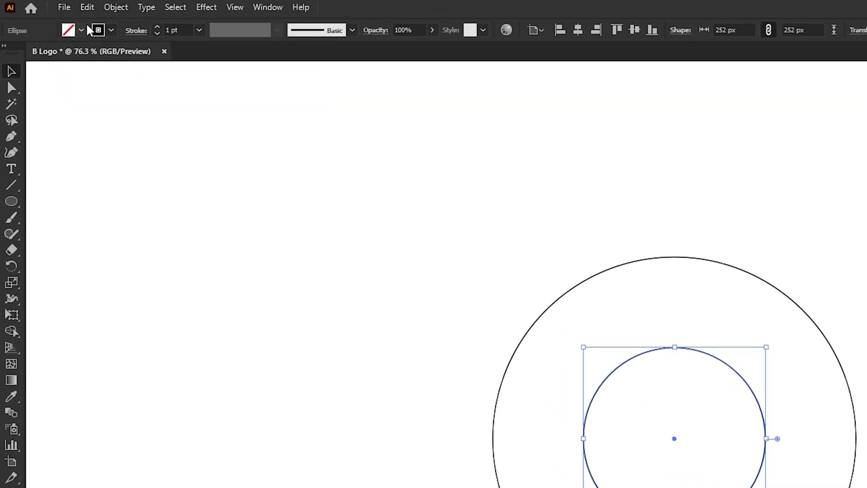
left_click(87, 8)
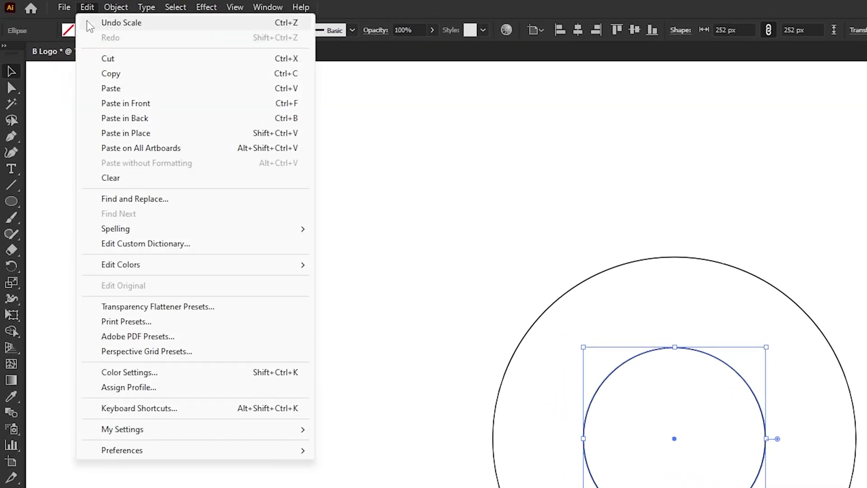
left_click(89, 105)
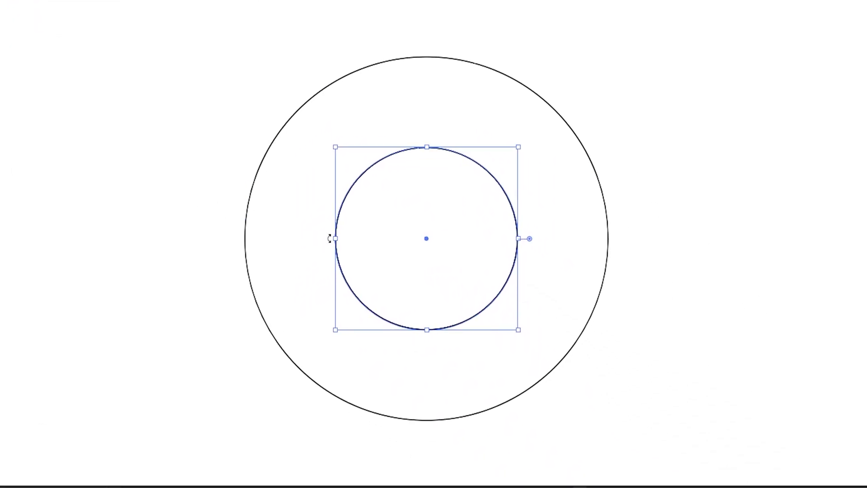
left_click_drag(334, 238, 244, 239)
left_click(180, 251)
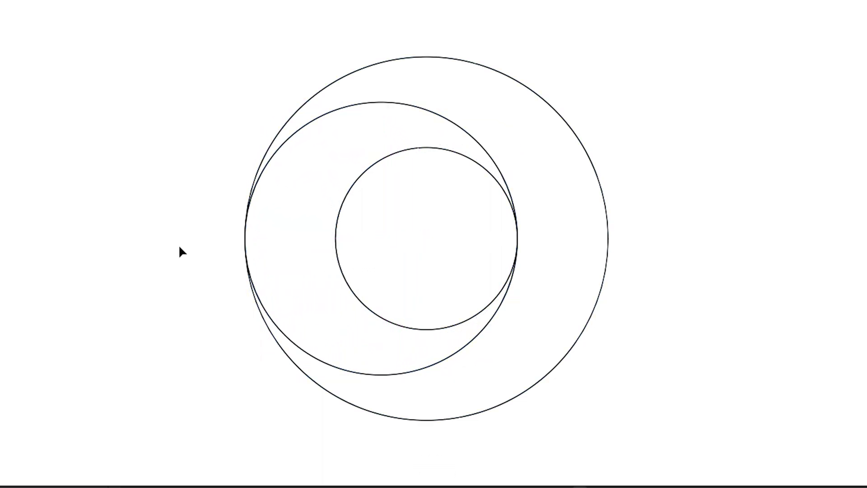
- Duplicate the inner circle in place again and scale this copy to about 377 px, out to the outer circle's right edge
left_click_drag(364, 180, 368, 201)
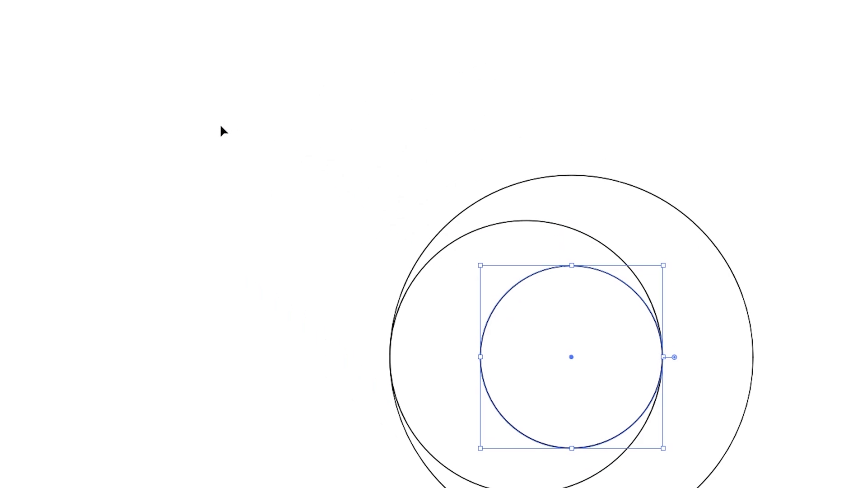
left_click(85, 9)
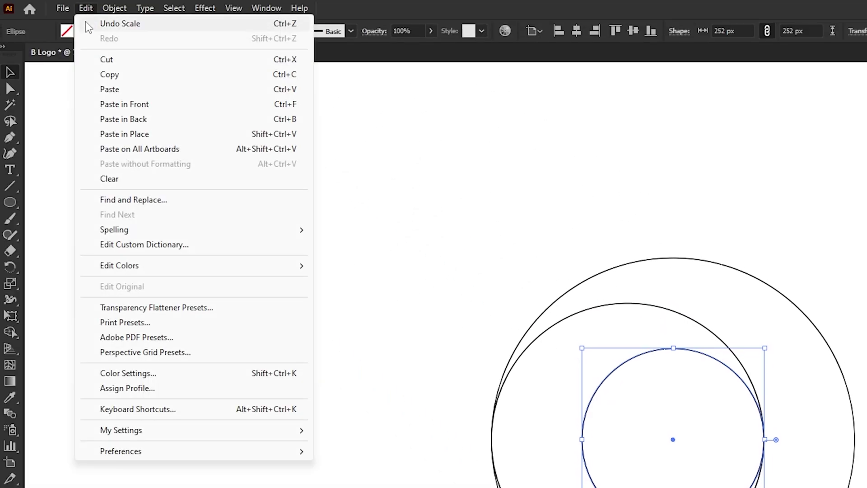
left_click(108, 74)
left_click(85, 8)
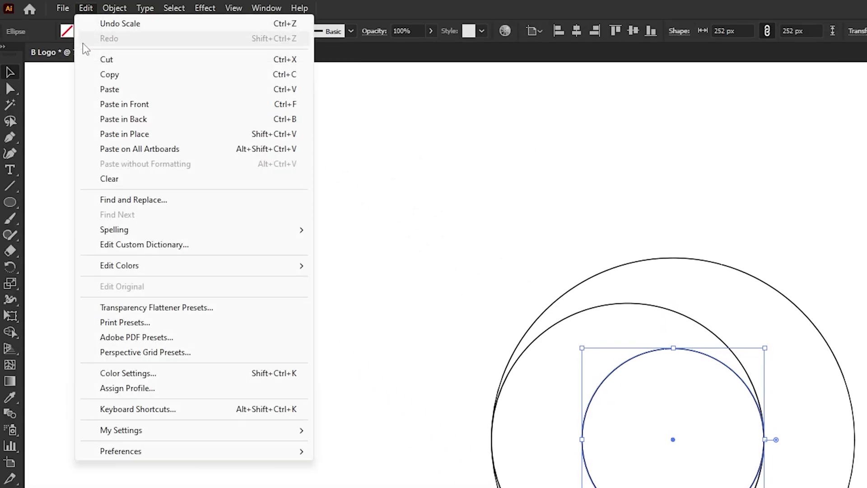
left_click(84, 106)
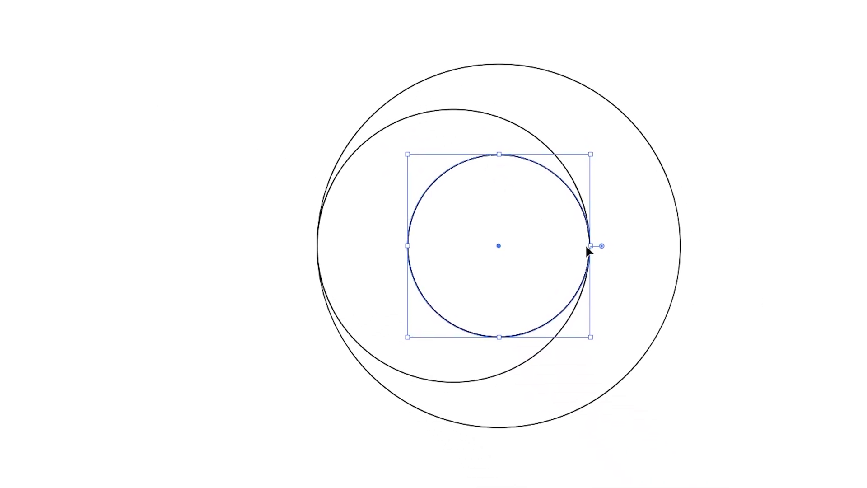
left_click_drag(714, 384, 727, 383)
left_click_drag(604, 246, 681, 247)
left_click(575, 130)
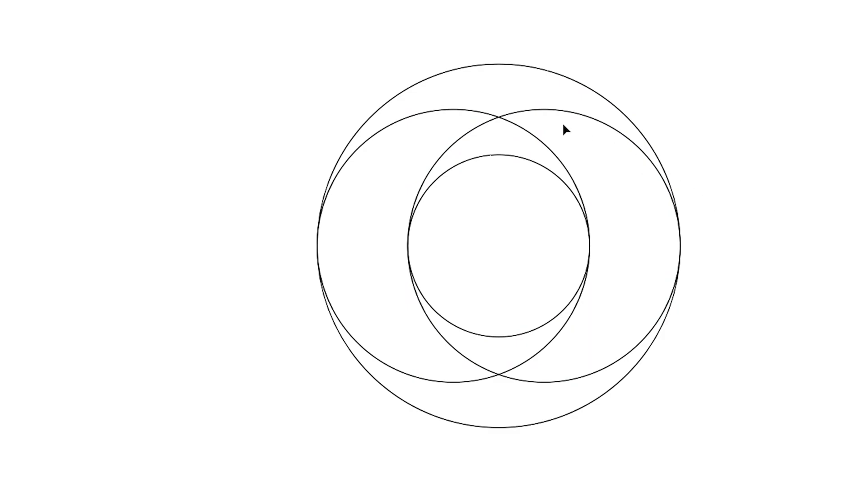
- Duplicate both medium circles in place and rotate the copies a quarter turn so they touch the outer circle's top and bottom
left_click_drag(546, 131, 548, 130)
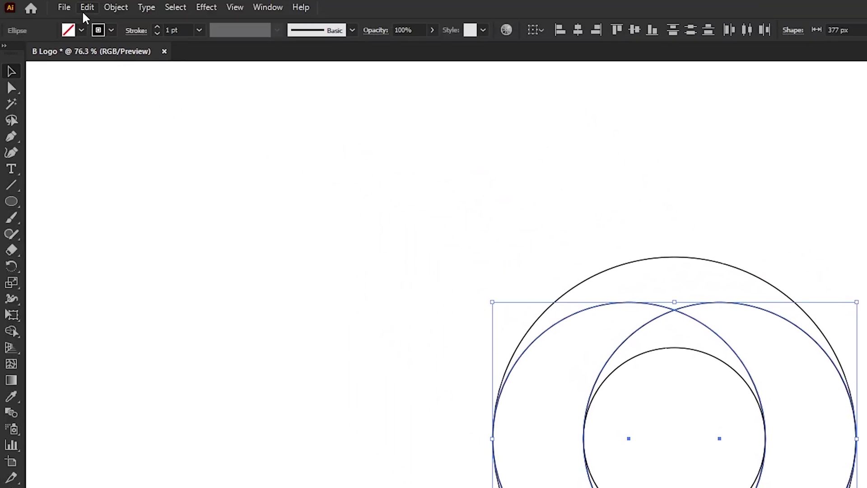
left_click(83, 9)
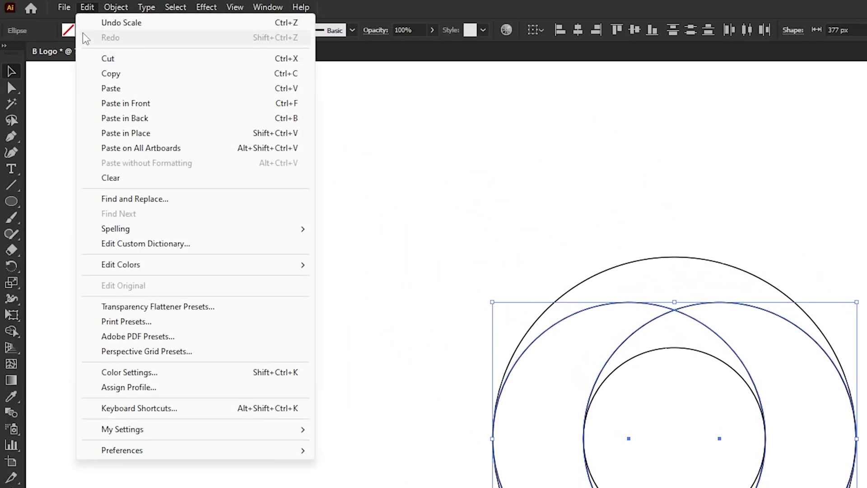
left_click(84, 74)
left_click(83, 7)
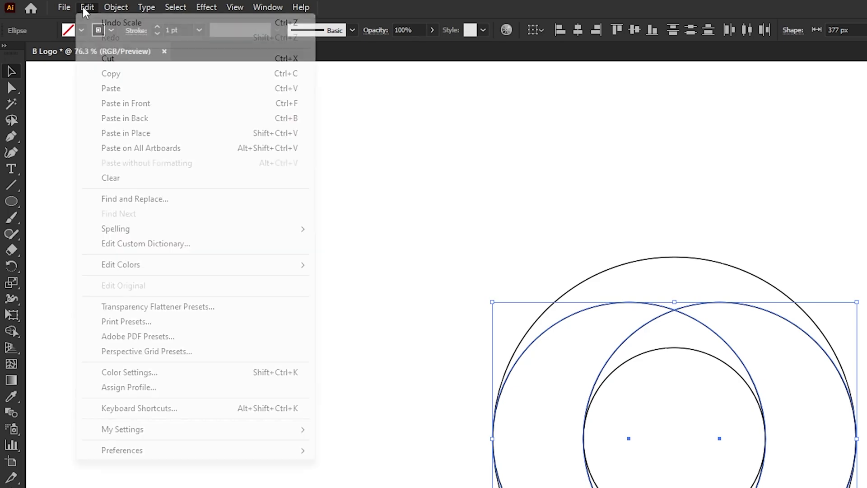
left_click(89, 103)
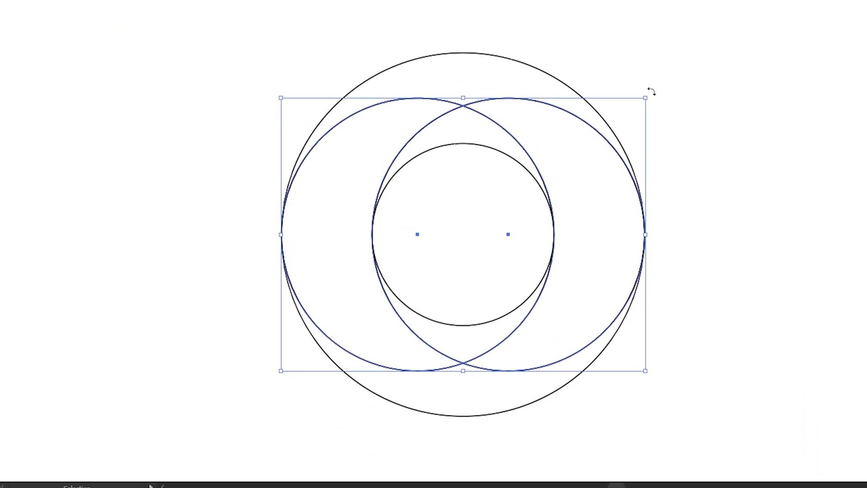
left_click_drag(651, 89, 610, 433)
left_click(667, 398)
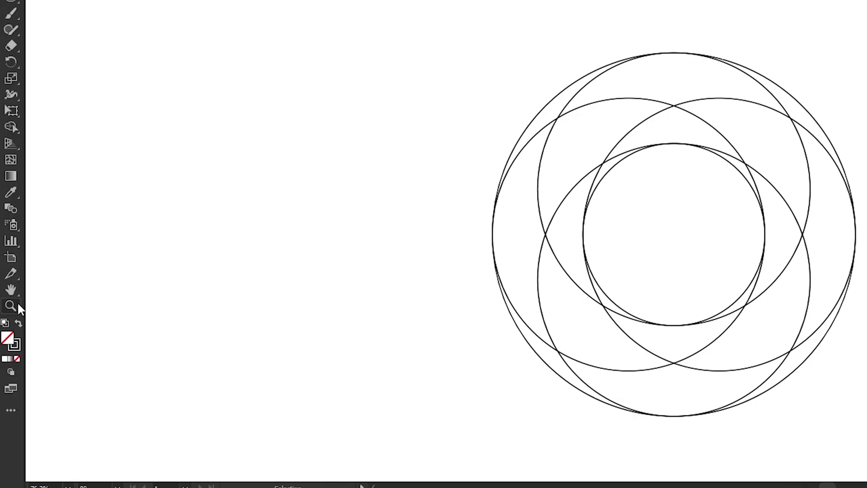
- Draw a 125 x 575 px rectangle as the b's stem, ending at the left anchors of the outer and inner circles
left_click(17, 304)
left_click_drag(678, 230, 652, 217)
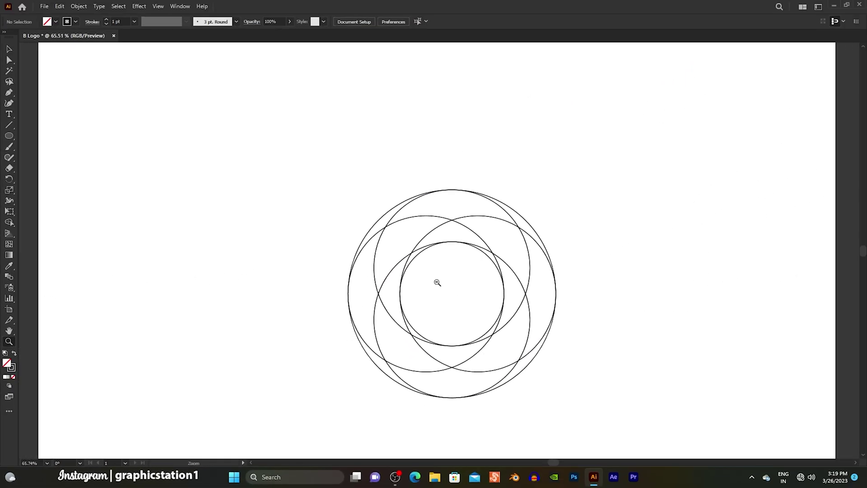
left_click_drag(437, 282, 418, 268)
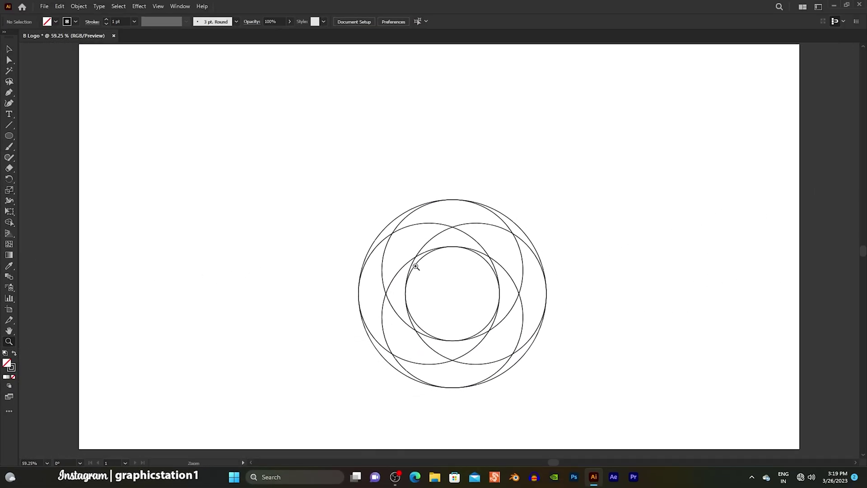
left_click(12, 135)
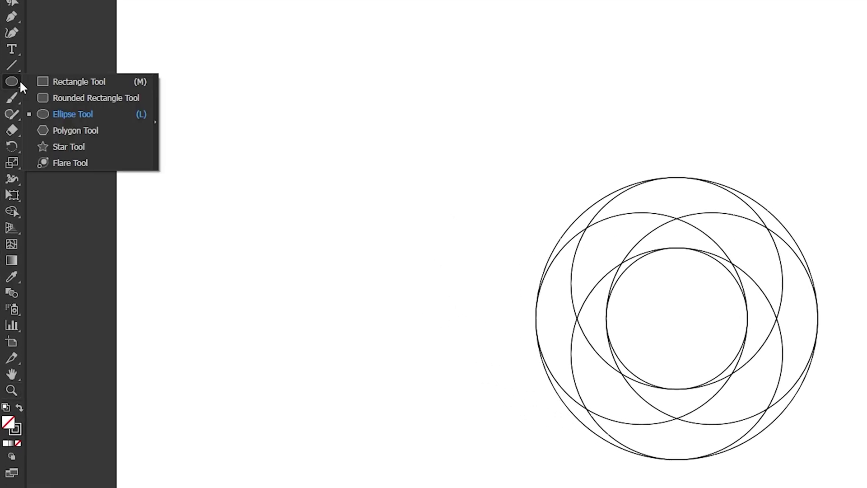
left_click(58, 81)
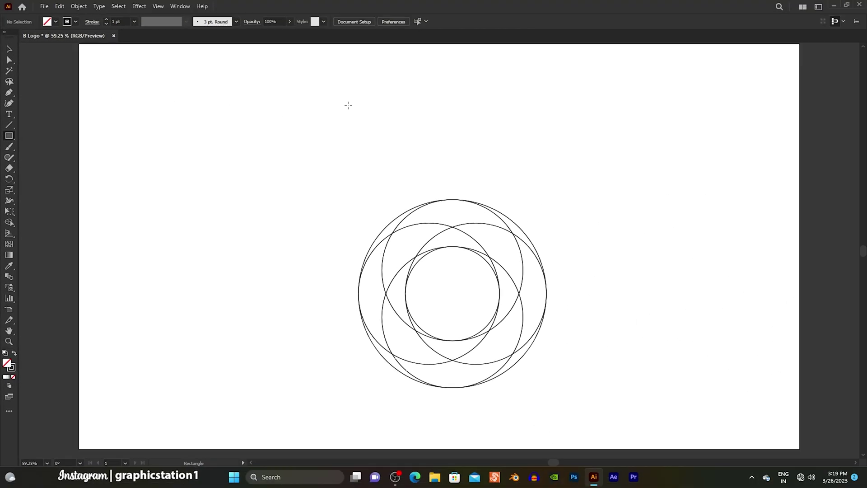
left_click_drag(358, 77, 405, 293)
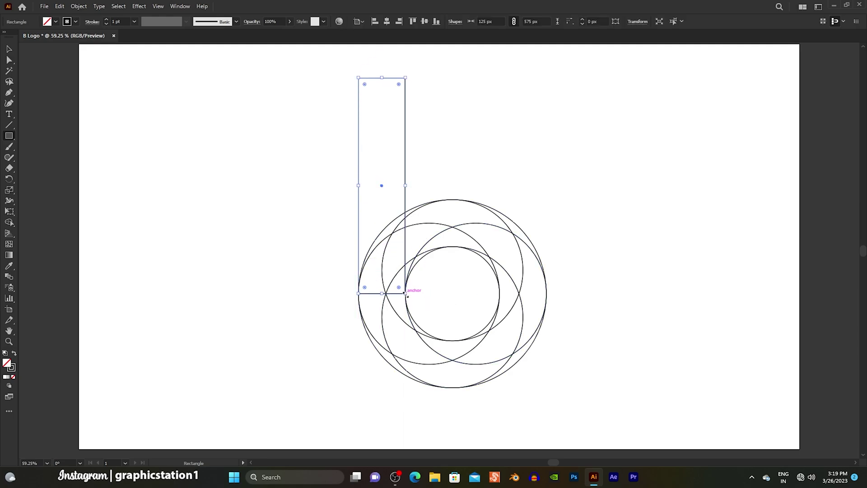
- Round only the stem rectangle's top-right corner to a radius of about 125 px
left_click(13, 59)
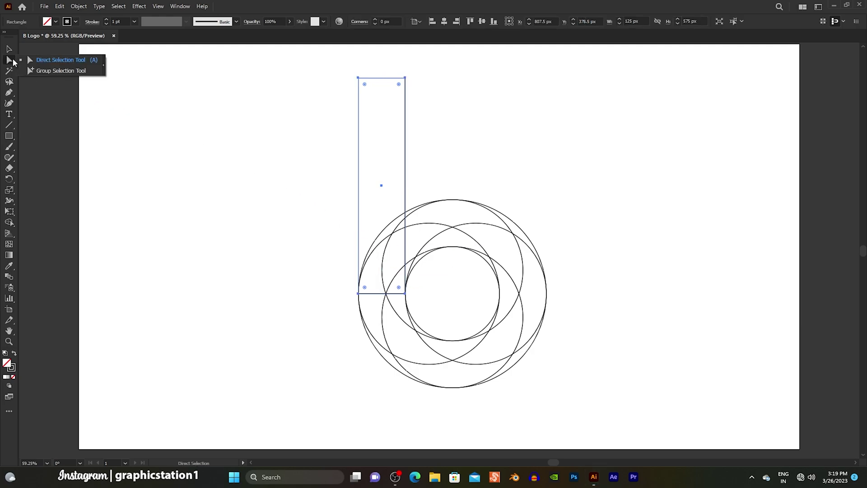
left_click(49, 63)
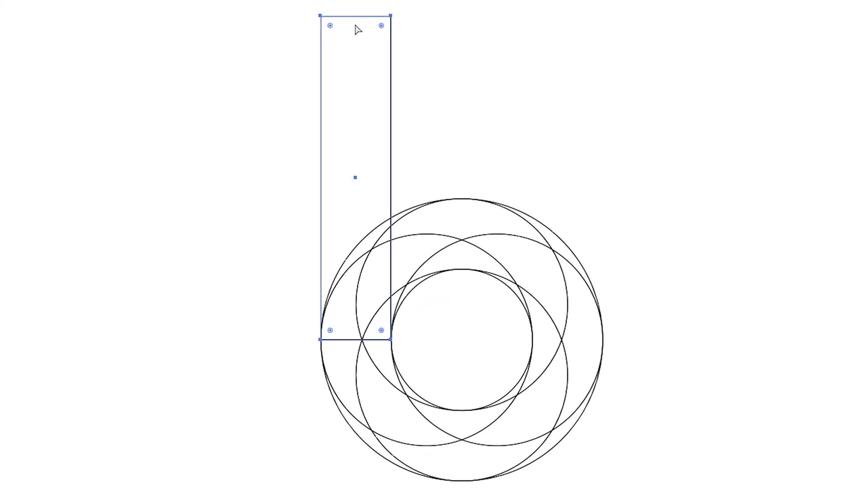
left_click_drag(381, 26, 247, 143)
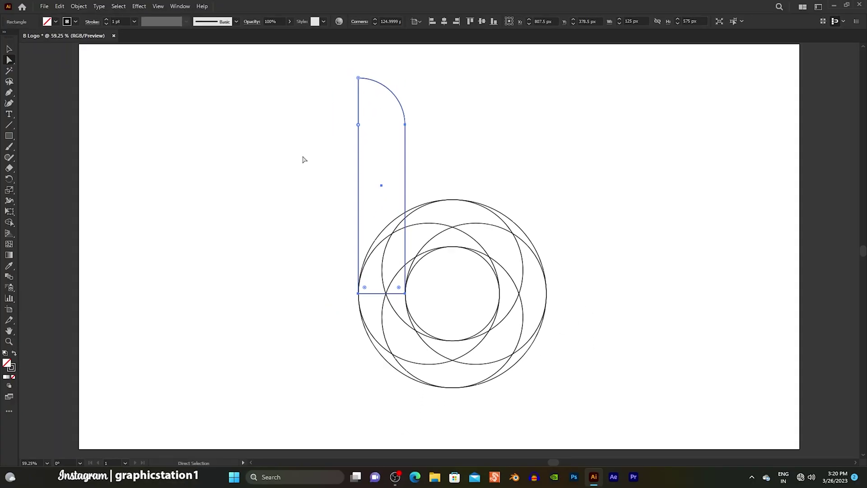
left_click(8, 50)
left_click(228, 167)
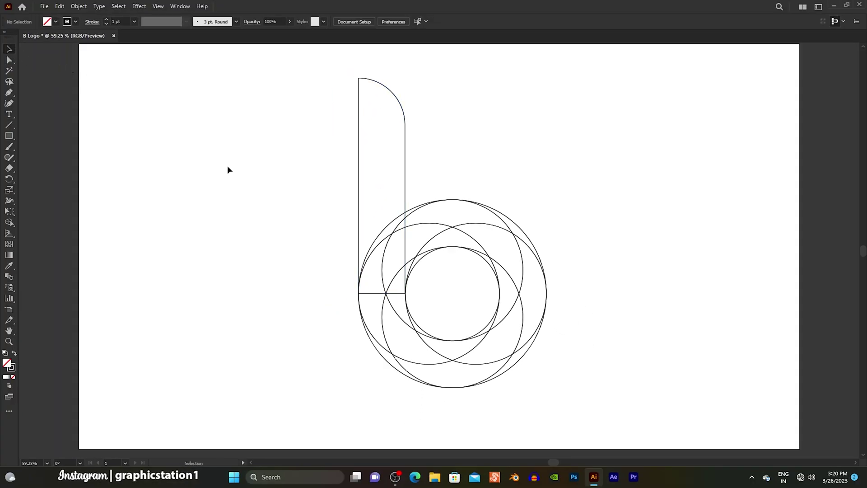
- Select the stem and all the circles for the Shape Builder tool and set the fill color to black
left_click_drag(274, 134, 554, 376)
left_click(10, 222)
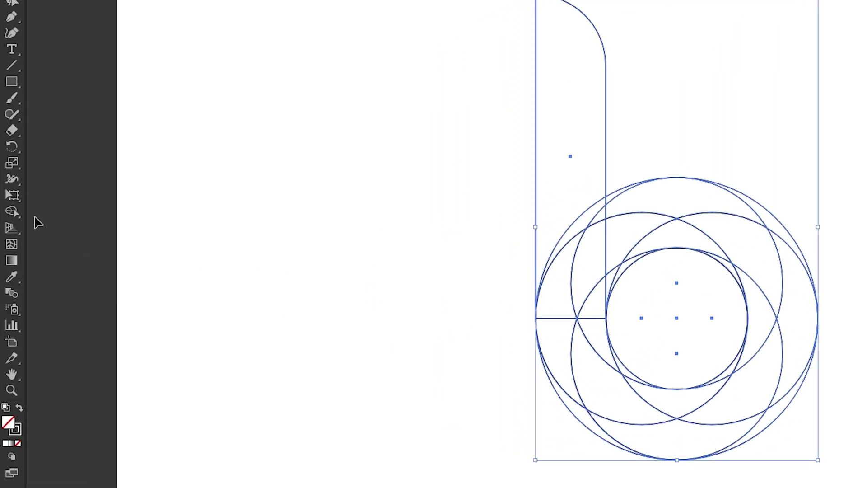
left_click(65, 213)
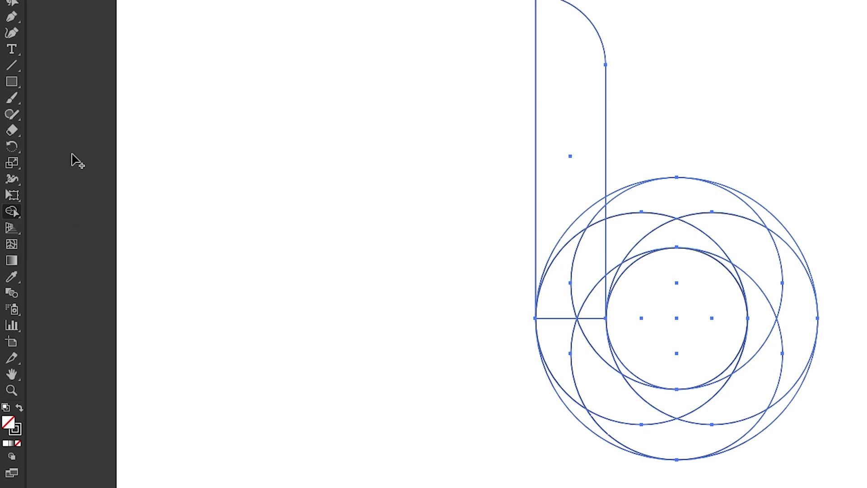
left_click(80, 31)
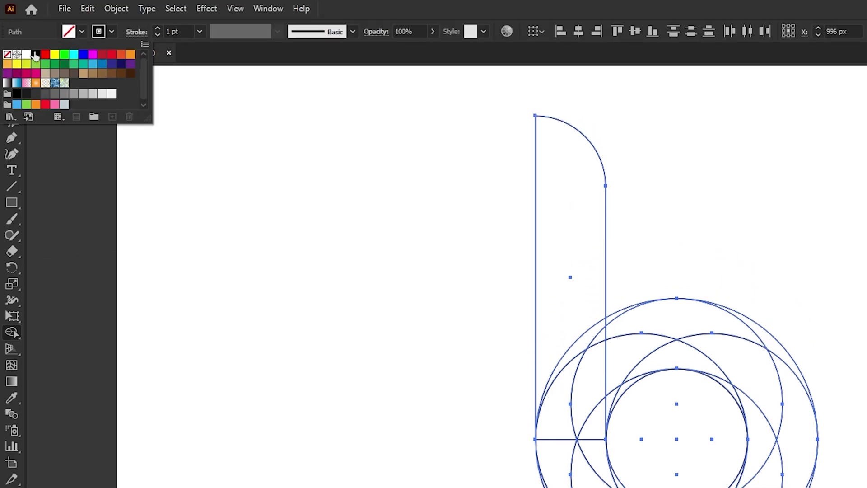
left_click(35, 54)
left_click(37, 33)
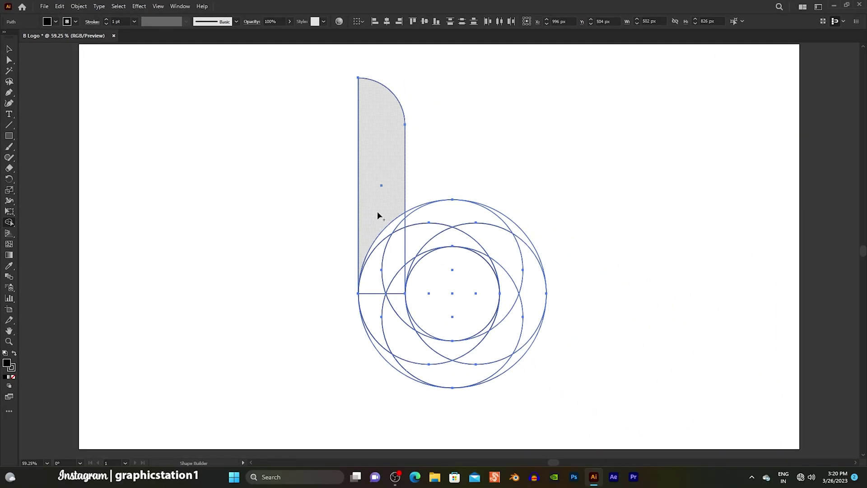
- Merge the stem with the lower-left curve and its thin slivers along the inner circle using Shape Builder
left_click_drag(378, 213, 391, 313)
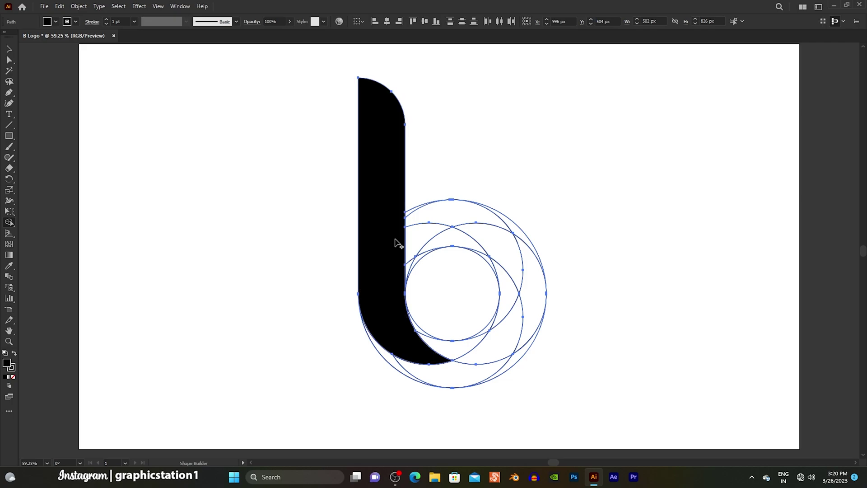
mouse_move(409, 319)
left_mouse_down()
mouse_move(436, 346)
mouse_move(421, 336)
left_mouse_up()
left_click_drag(483, 335, 491, 326)
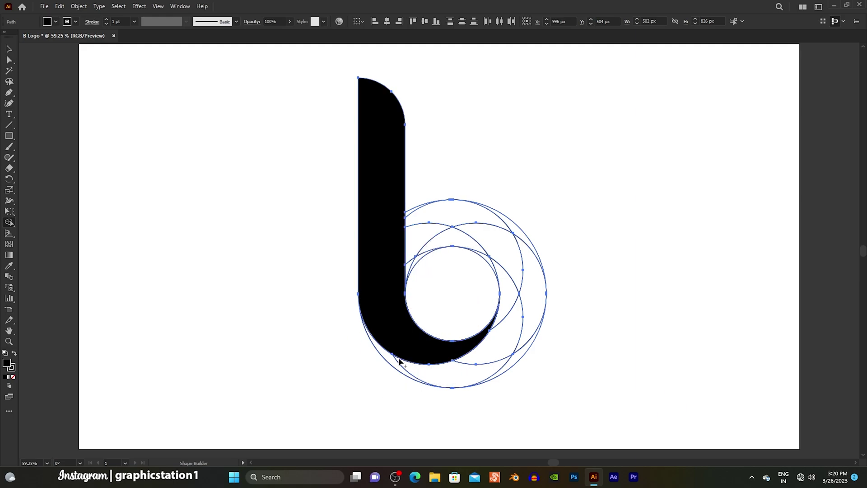
- Merge the regions below and right of the inner circle into a second black crescent with Shape Builder
mouse_move(395, 362)
left_mouse_down()
mouse_move(430, 370)
mouse_move(488, 355)
left_mouse_up()
left_click(509, 319)
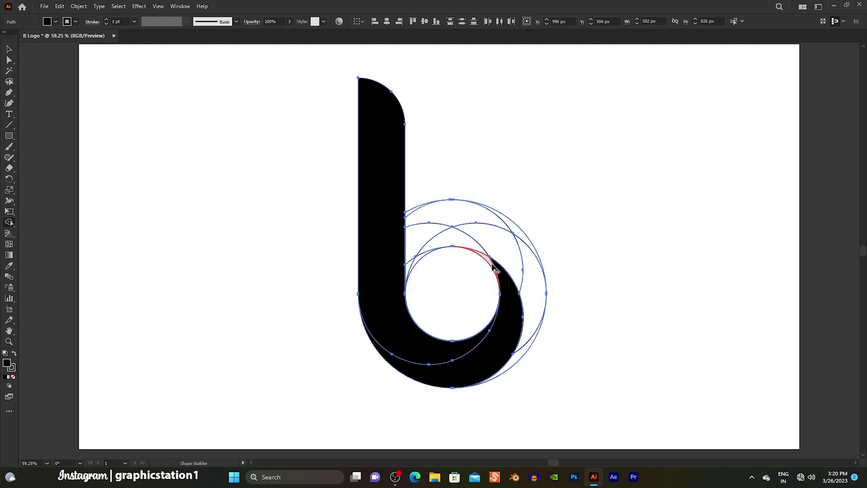
left_click(501, 302)
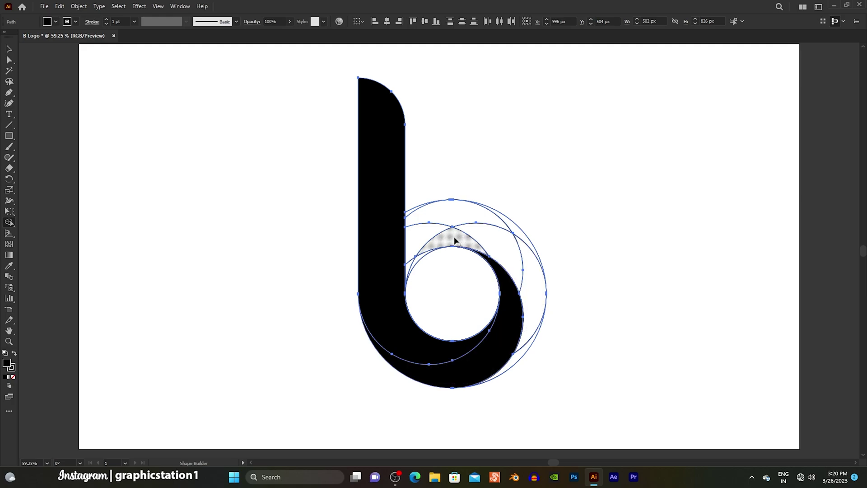
- Merge the outer right band into a third crescent and the remaining top regions into a fourth, reaching the stem
mouse_move(520, 355)
left_mouse_down()
mouse_move(526, 287)
mouse_move(512, 262)
mouse_move(491, 246)
mouse_move(436, 245)
left_mouse_up()
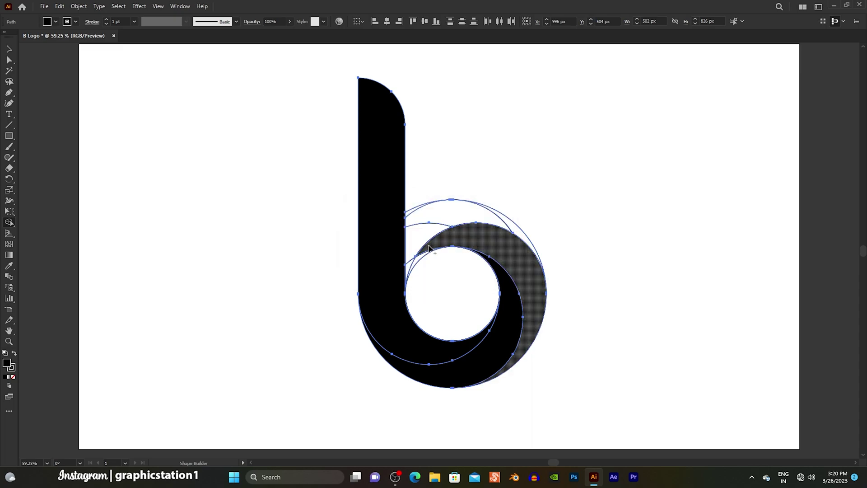
left_click(421, 256)
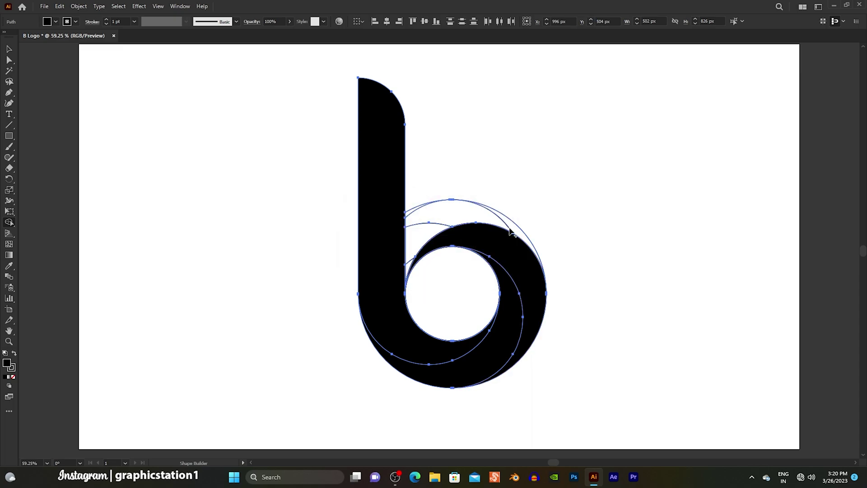
mouse_move(514, 231)
left_mouse_down()
mouse_move(448, 212)
mouse_move(417, 228)
left_mouse_up()
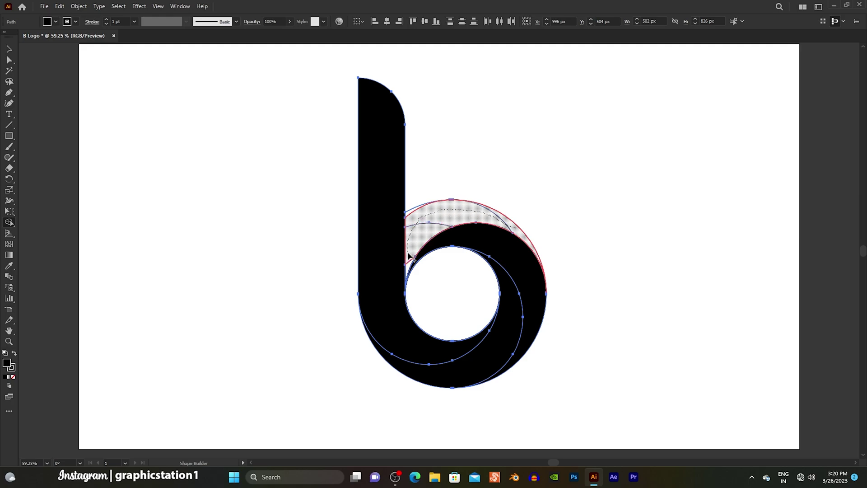
left_click_drag(407, 267, 408, 264)
left_click(412, 214)
- Select the whole b artwork and remove its stroke
left_click(11, 49)
left_click(205, 145)
left_click_drag(264, 120, 573, 376)
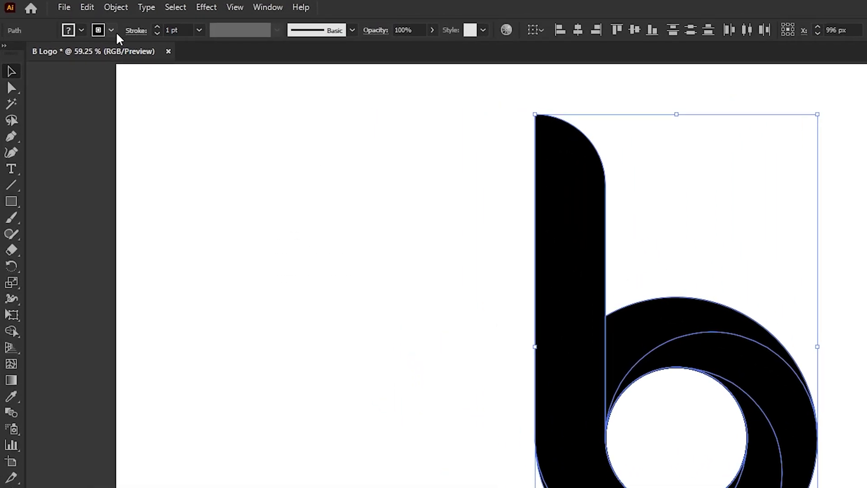
left_click(115, 31)
left_click(7, 52)
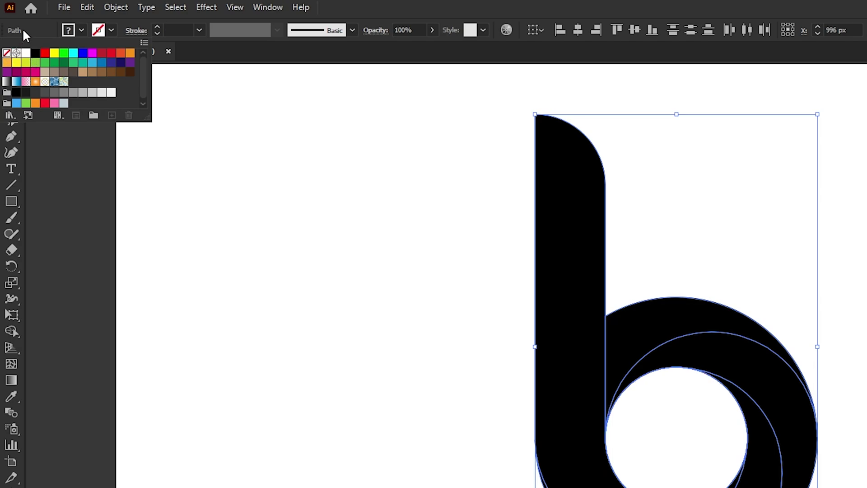
left_click(22, 28)
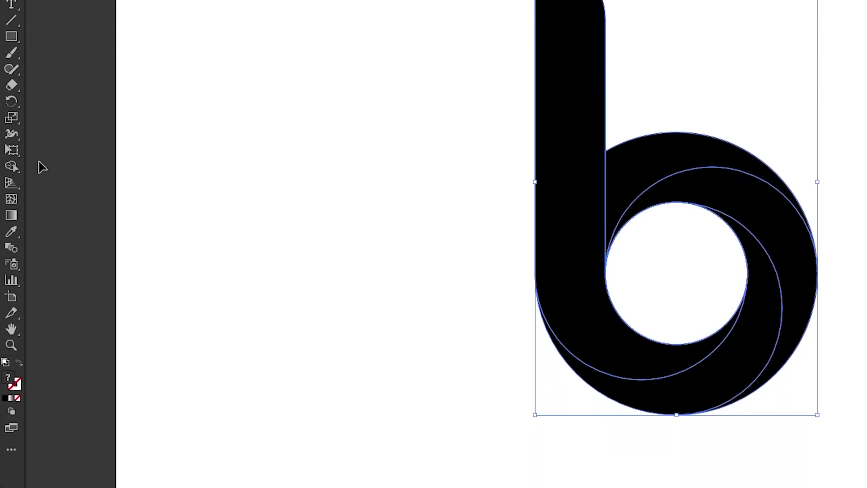
- Fill the empty inner circle of the b with a gray swatch using Shape Builder, leaving the artwork deselected
left_click_drag(16, 166, 57, 165)
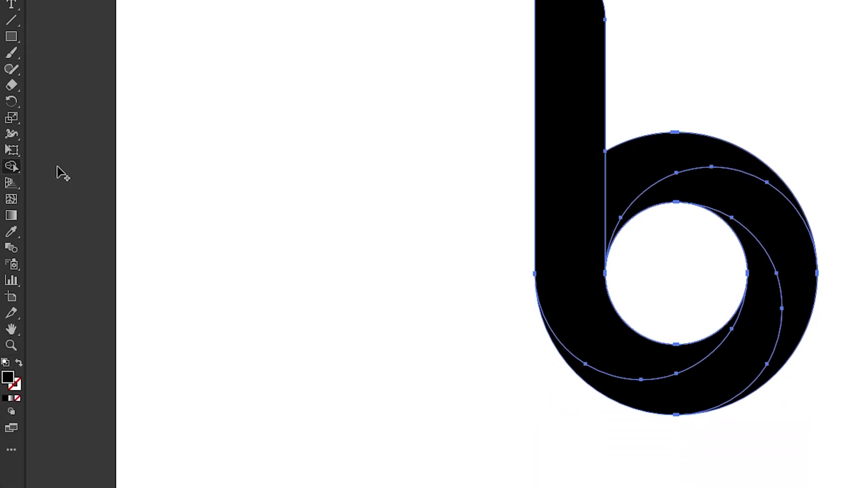
left_click(82, 32)
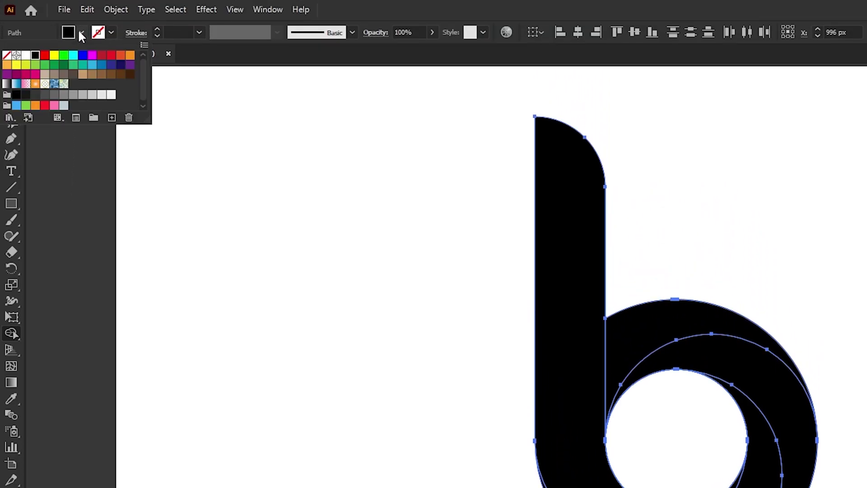
left_click(74, 96)
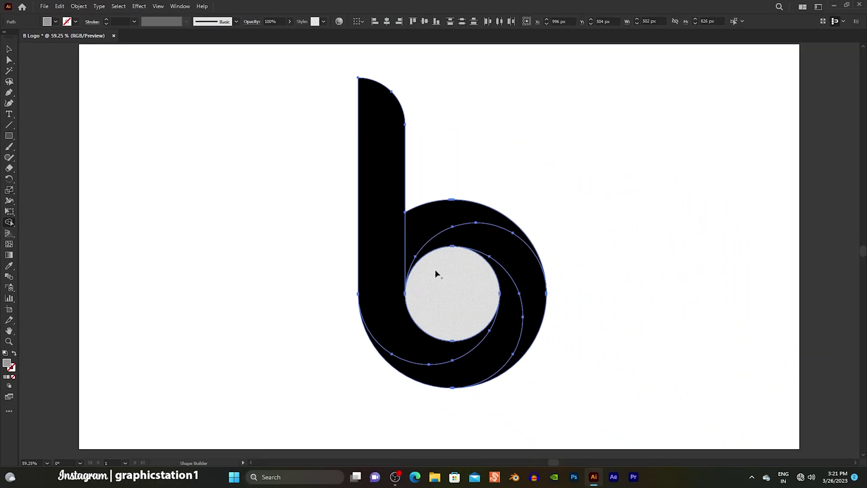
left_click(440, 280)
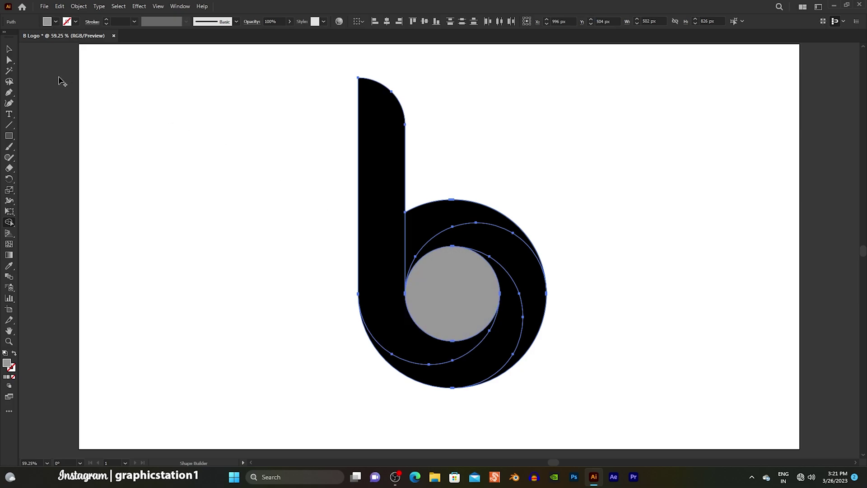
left_click(14, 50)
left_click(166, 137)
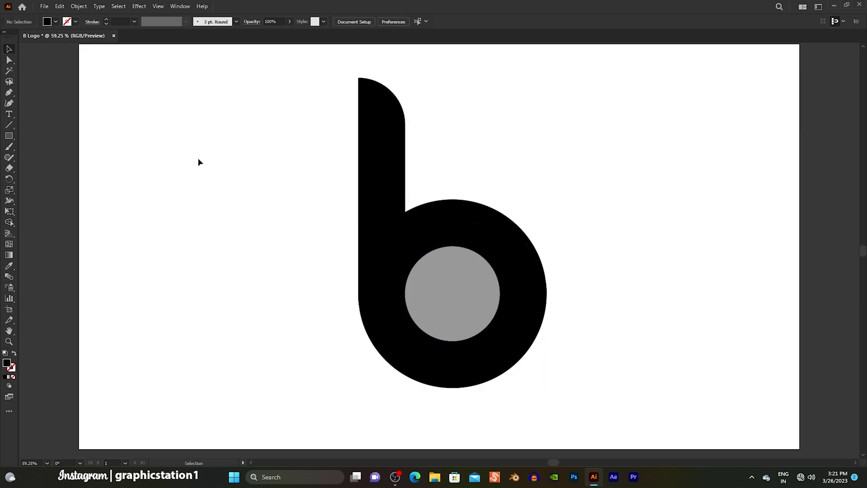
- Apply a white-to-black radial gradient to the gray inner circle
left_click(438, 285)
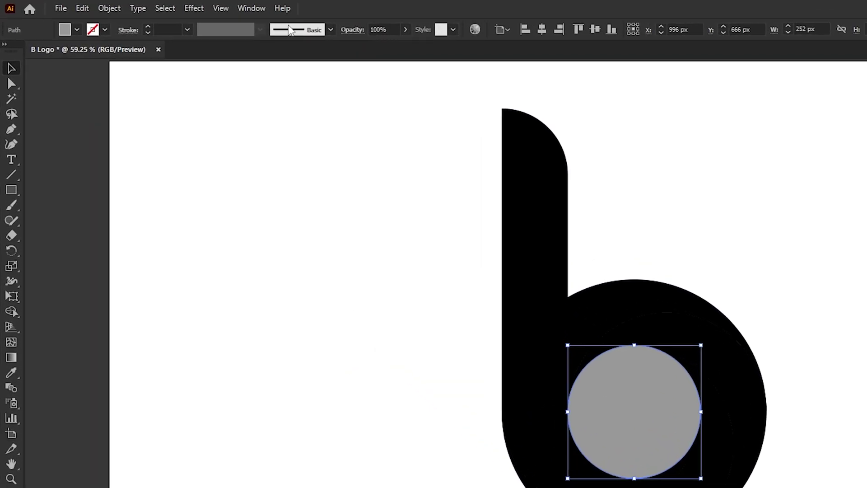
left_click(180, 6)
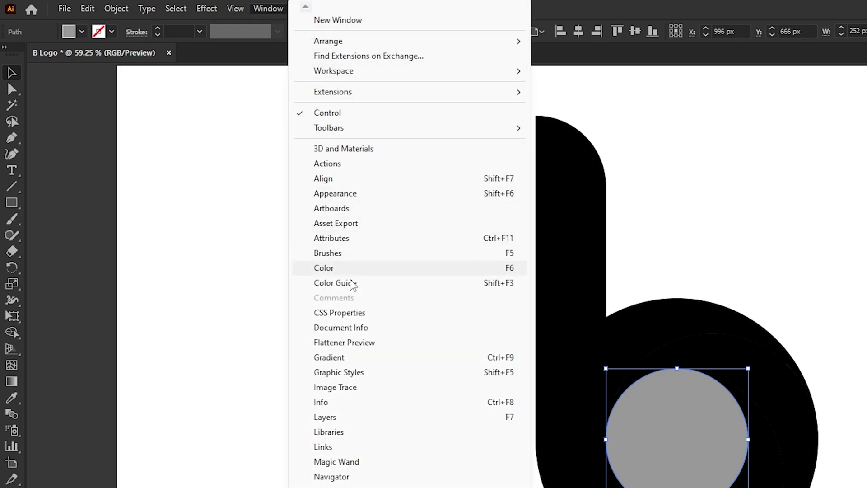
left_click(394, 360)
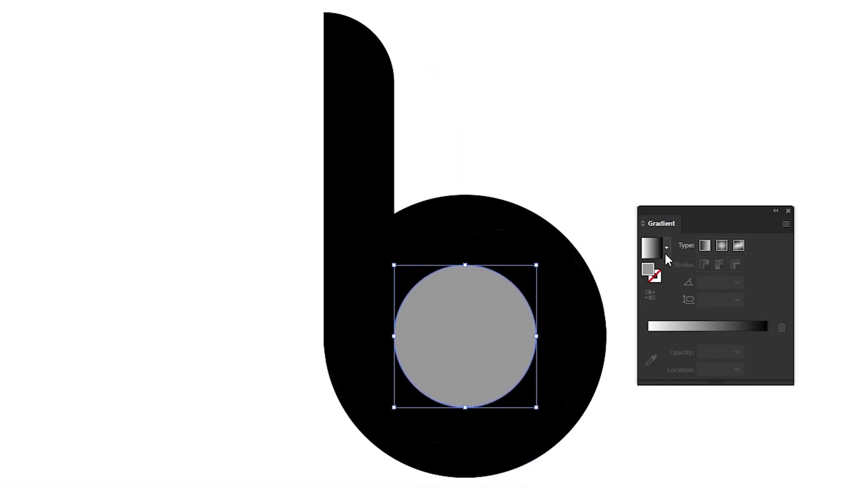
left_click(666, 248)
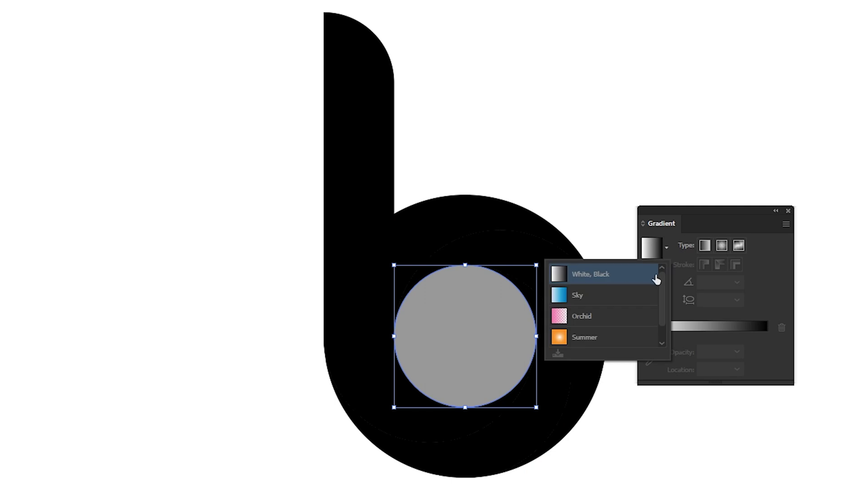
left_click(612, 275)
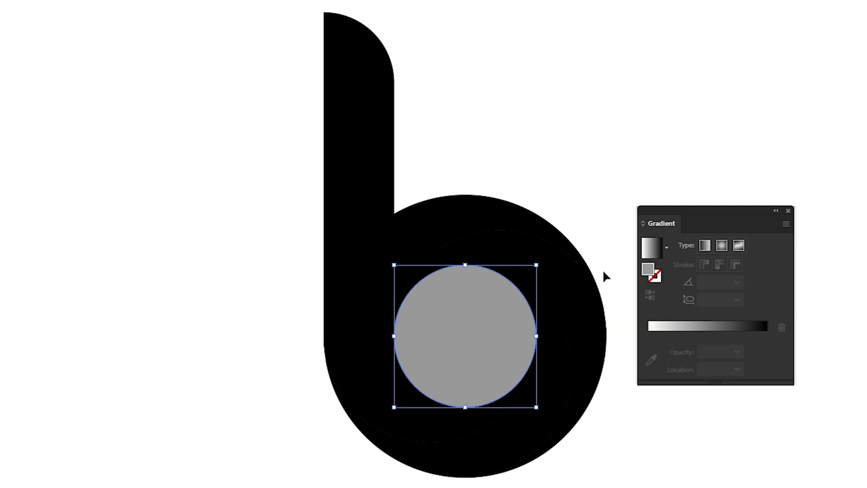
left_click(714, 248)
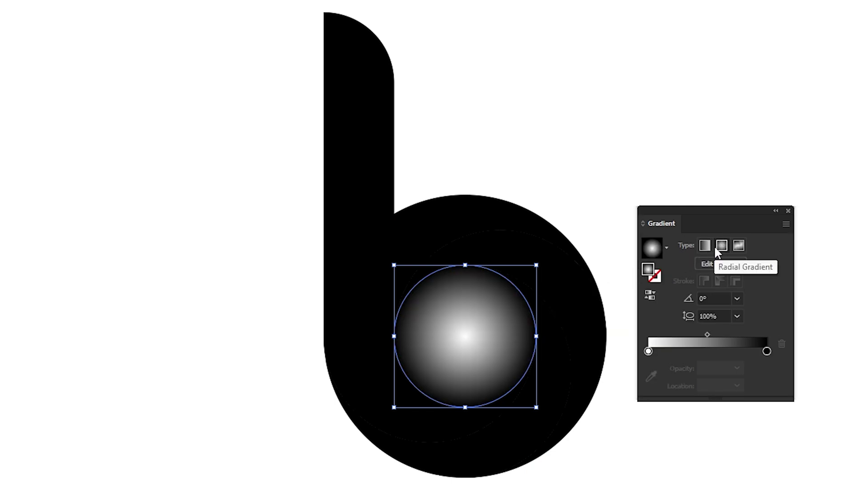
- Set the radial gradient's white stop to 0% opacity and shift the midpoint to about 57%
left_click(647, 351)
left_click(736, 368)
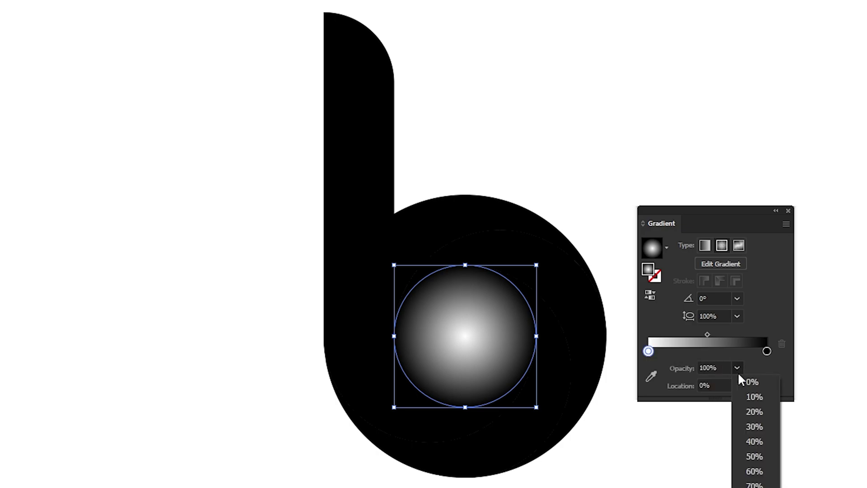
left_click(740, 381)
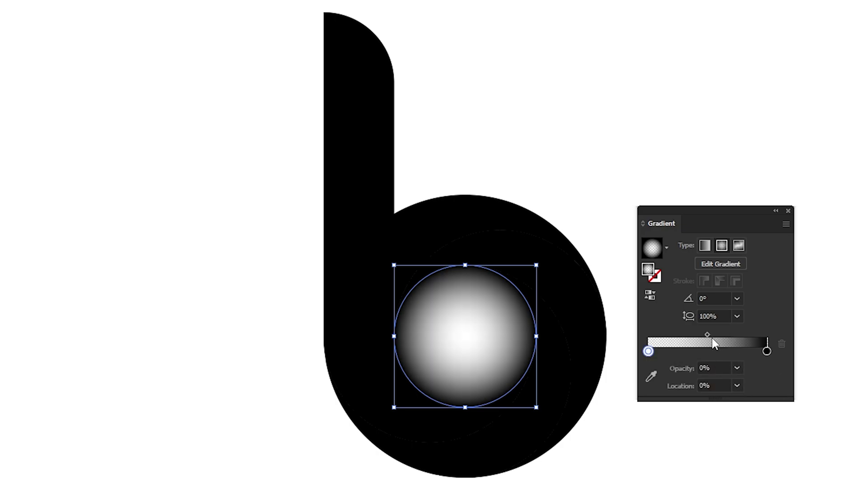
left_click_drag(707, 334, 716, 334)
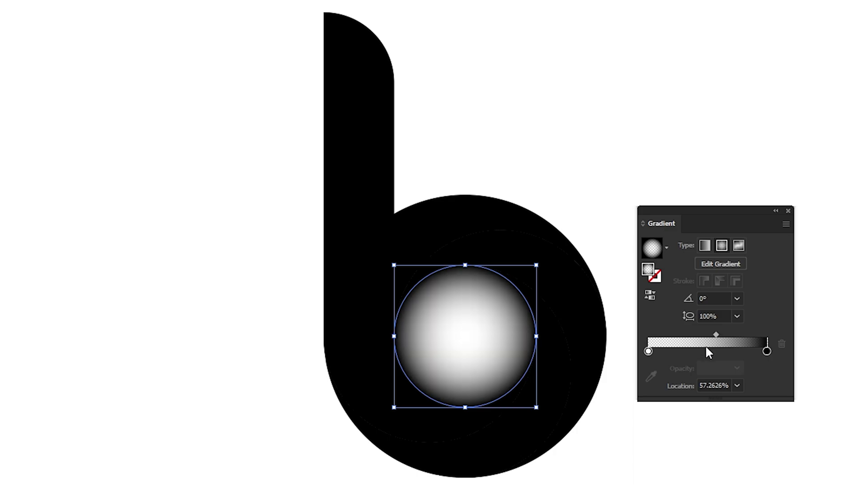
left_click(618, 447)
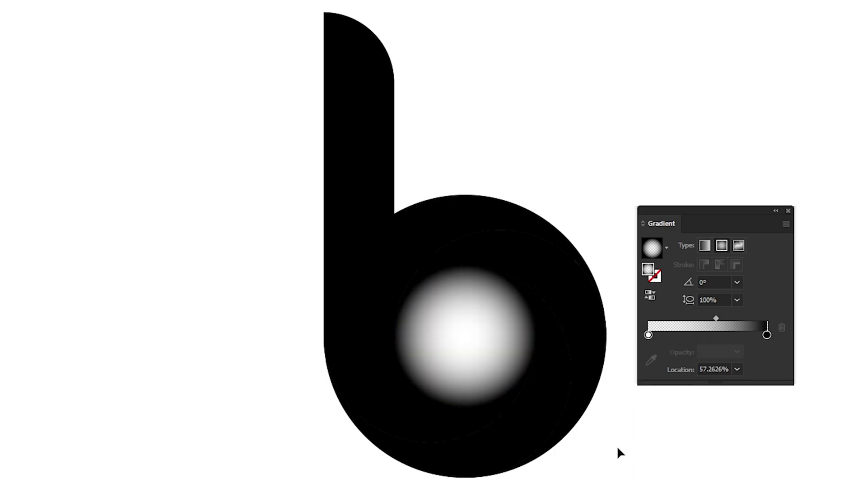
- Apply the White, Black linear gradient to the crescent wrapping the top and right of the inner circle
left_click(482, 261)
left_click(665, 248)
scroll(600, 284, "up", 1)
left_click(593, 277)
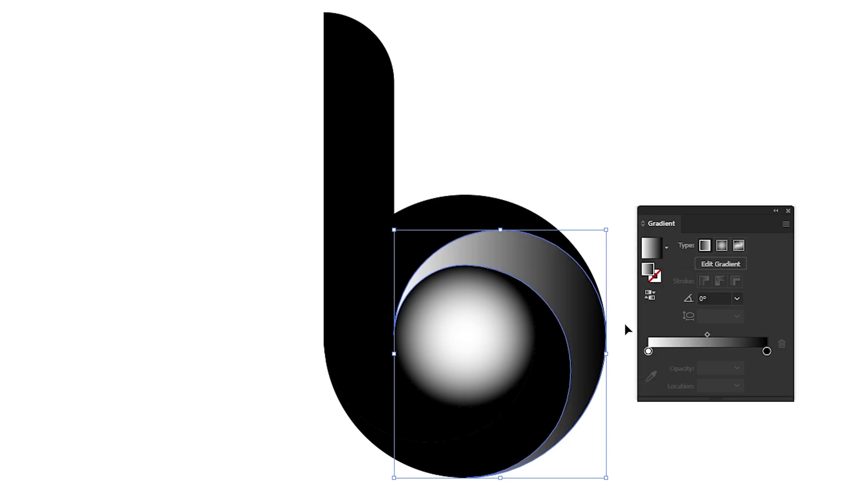
- Change the crescent gradient's white stop to black and add a cyan stop at about 52% between the black ends
double_click(648, 351)
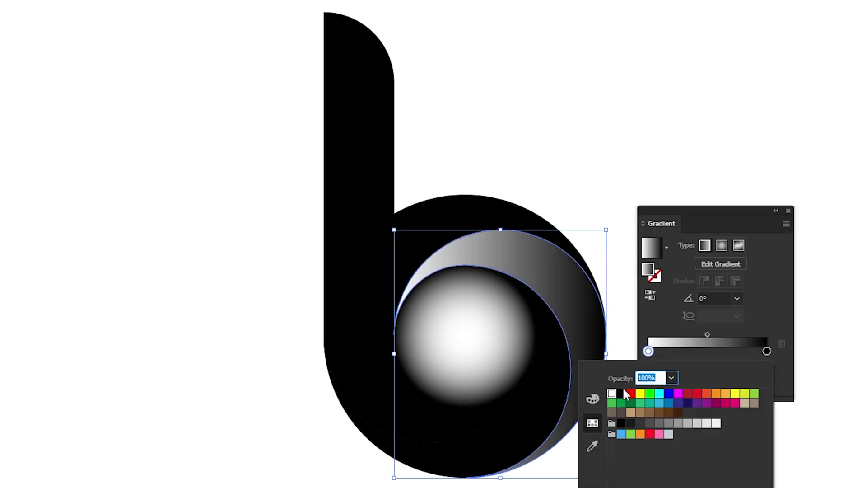
left_click(621, 394)
left_click(711, 353)
double_click(711, 353)
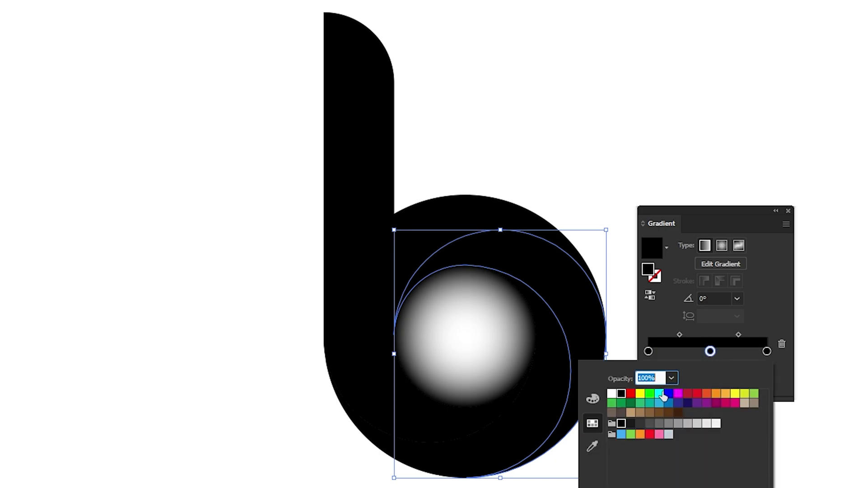
left_click(659, 393)
left_click(626, 322)
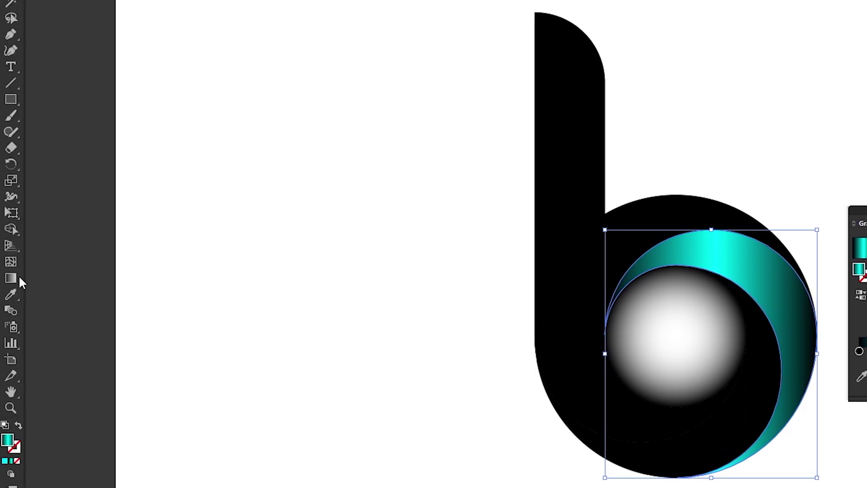
- Redraw the crescent's gradient diagonally from its upper left to its lower right, at about -58°, using the Gradient tool
left_click(11, 277)
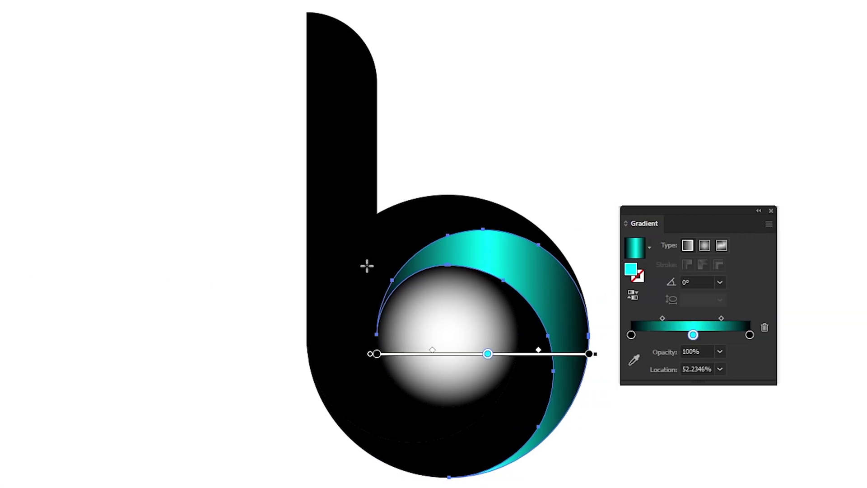
left_click_drag(623, 256, 650, 283)
mouse_move(423, 283)
left_mouse_down()
mouse_move(510, 486)
mouse_move(507, 464)
mouse_move(513, 473)
mouse_move(523, 455)
left_mouse_up()
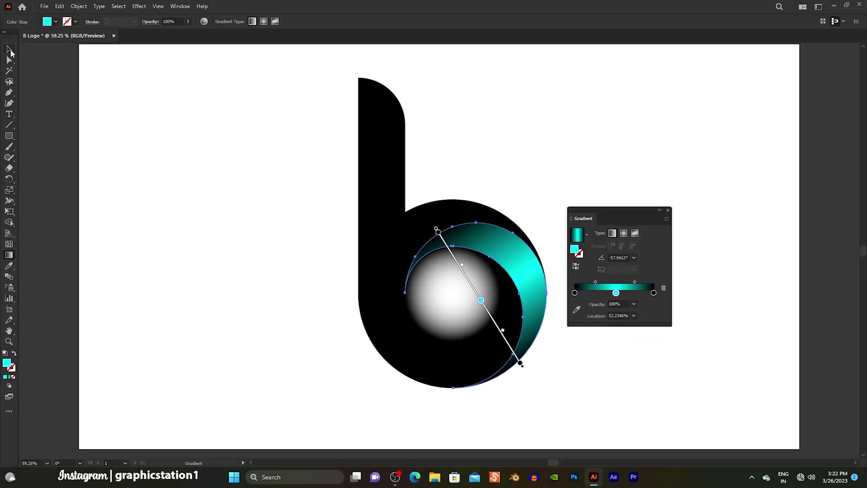
- Copy the cyan gradient onto the top crescent beside the stem with the Eyedropper and redraw it slanting slightly downward to the right
left_click(9, 48)
left_click(423, 211)
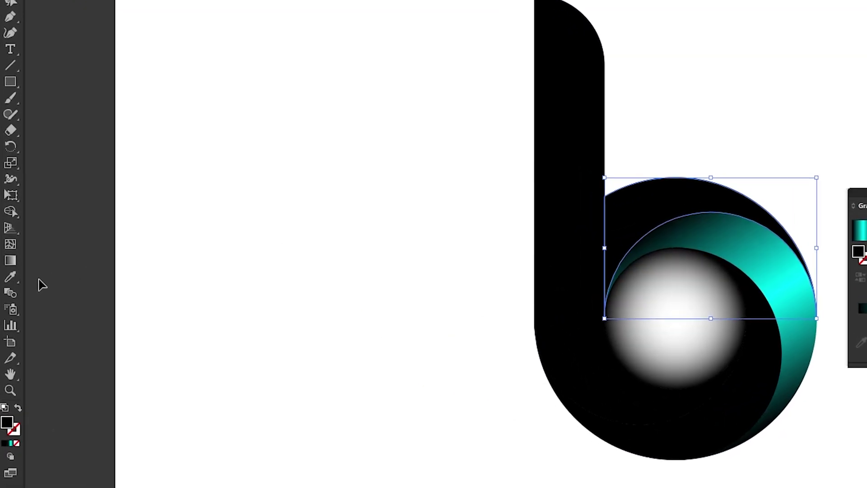
left_click(9, 266)
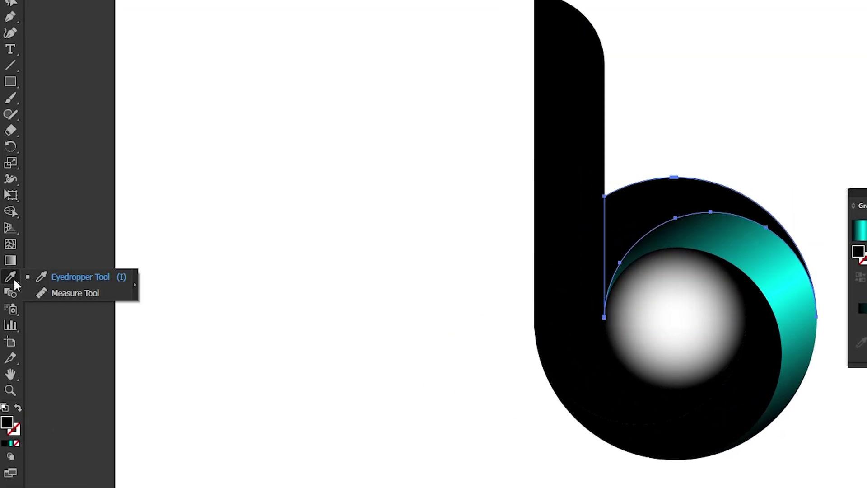
left_click(72, 277)
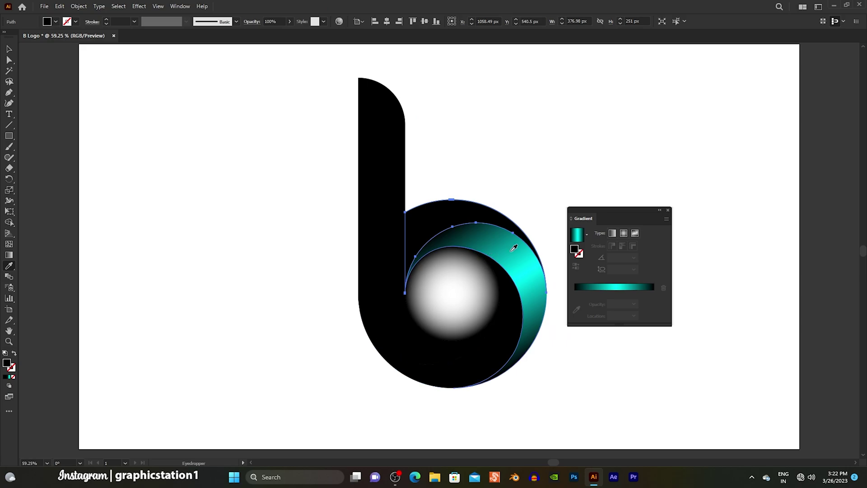
left_click(513, 247)
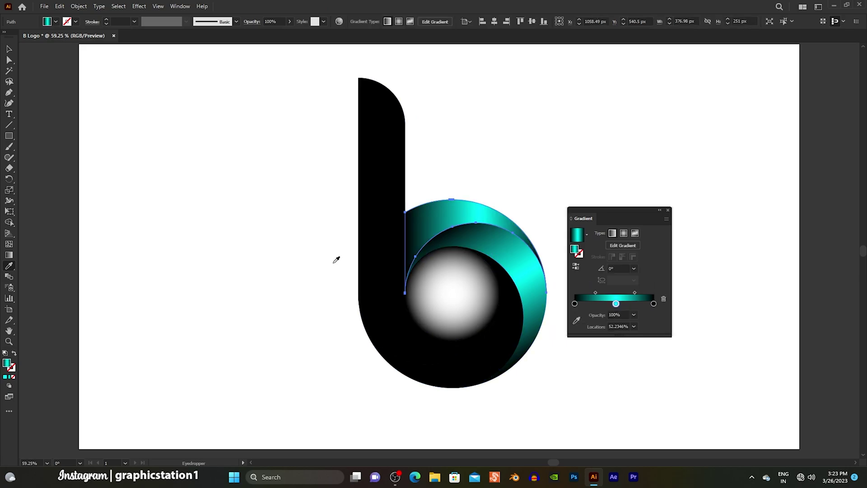
left_click(10, 255)
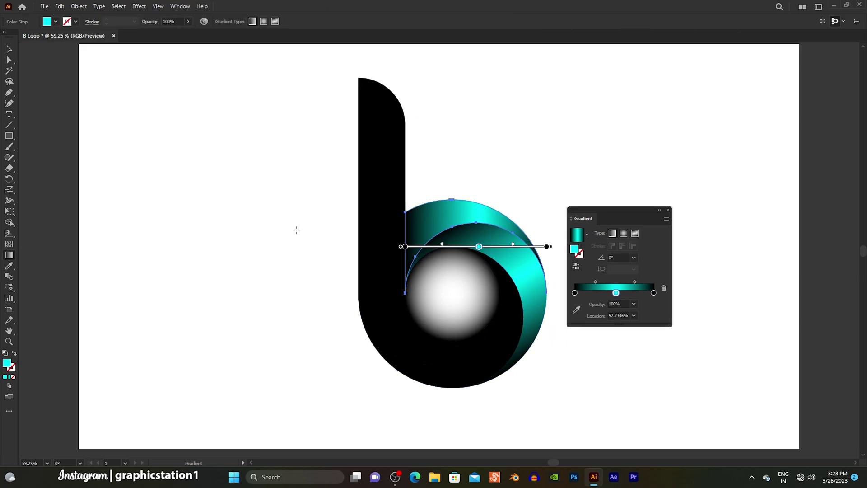
mouse_move(401, 229)
left_mouse_down()
mouse_move(535, 232)
mouse_move(527, 249)
left_mouse_up()
- Copy the cyan gradient onto the lower crescent with the Eyedropper and redraw it from upper right to lower left at about -118°
left_click(9, 49)
left_click(492, 338)
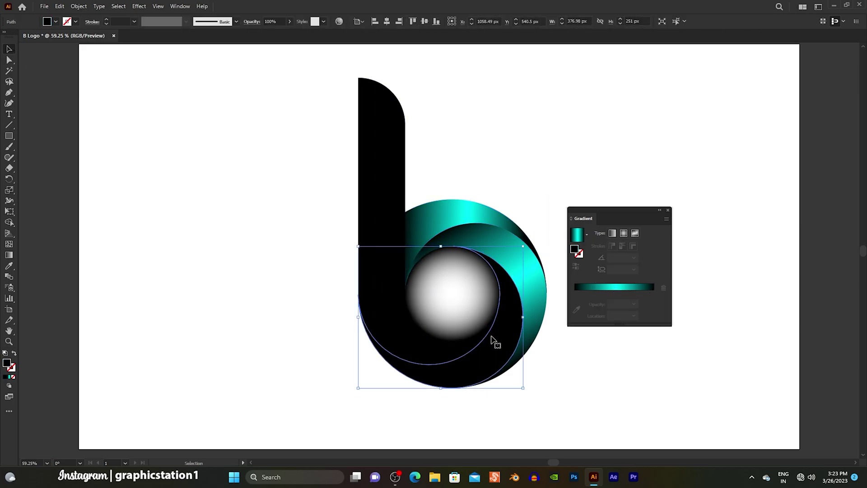
left_click(13, 269)
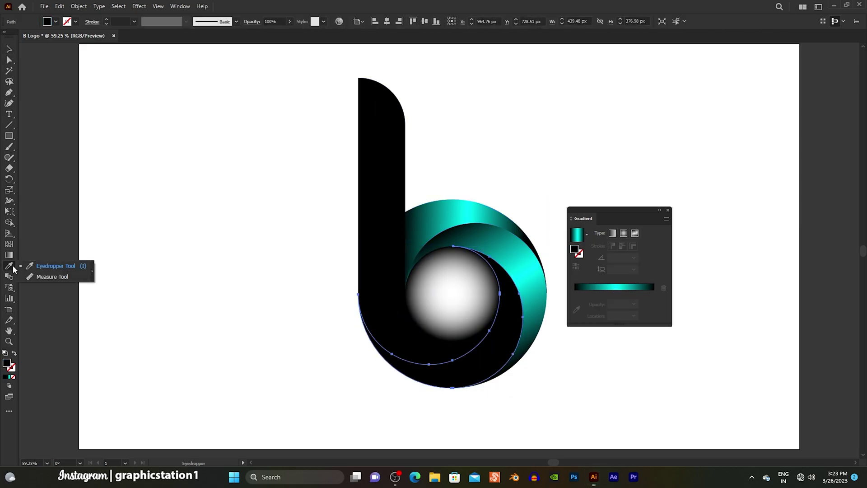
left_click(513, 255)
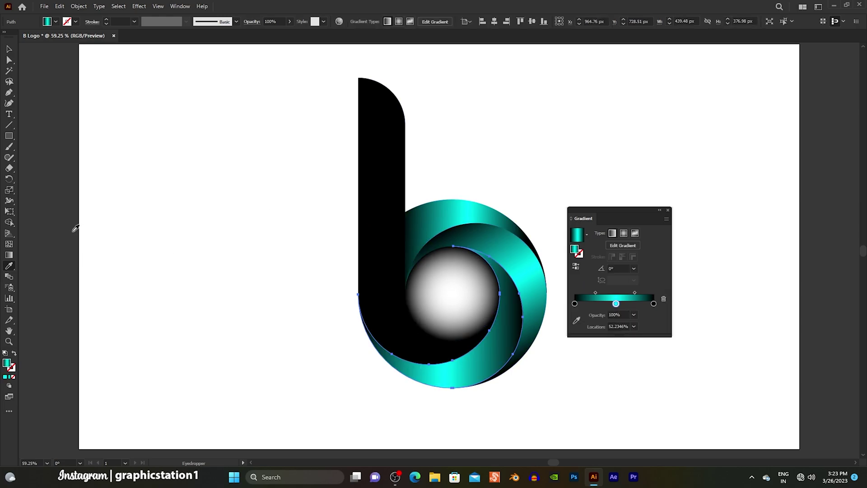
left_click(10, 255)
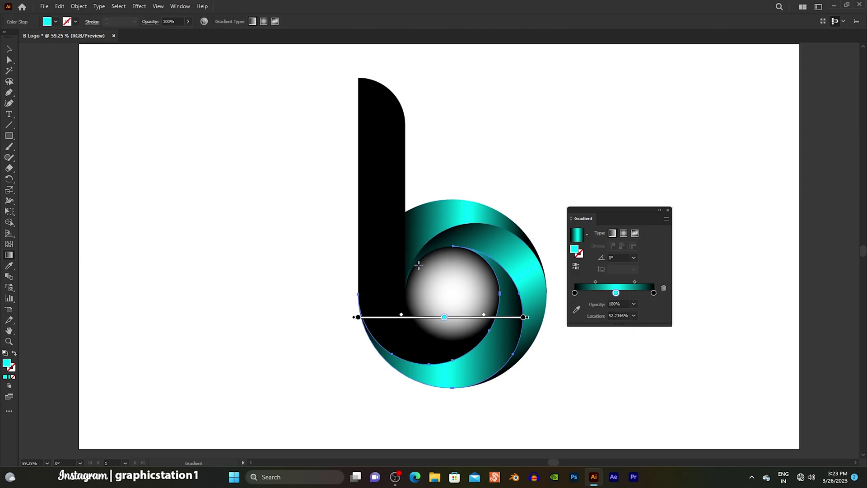
mouse_move(465, 246)
left_mouse_down()
mouse_move(441, 283)
mouse_move(377, 333)
mouse_move(348, 338)
mouse_move(349, 323)
mouse_move(358, 320)
mouse_move(370, 374)
left_mouse_up()
left_click_drag(372, 377, 395, 378)
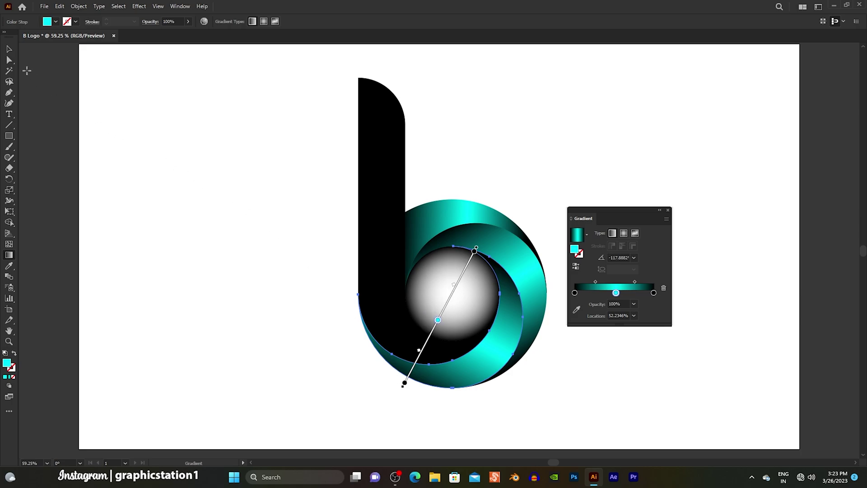
left_click(10, 49)
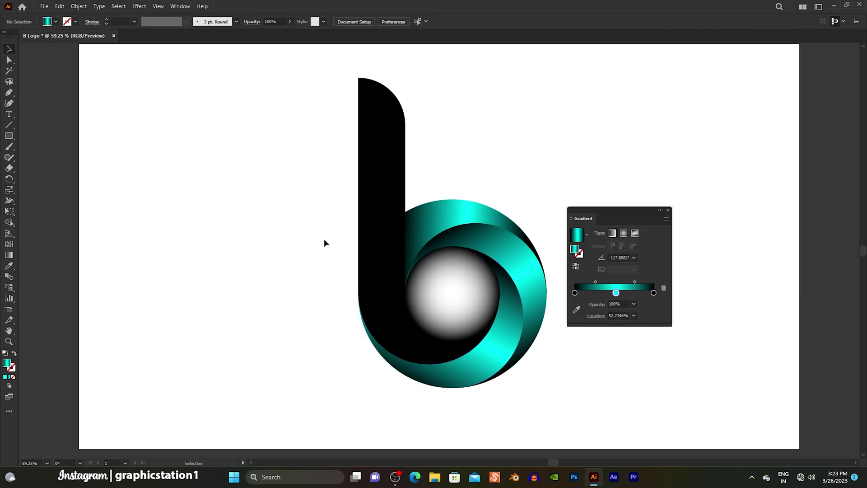
- Copy the cyan gradient onto the black stem and its curved tail with the Eyedropper
left_click(371, 286)
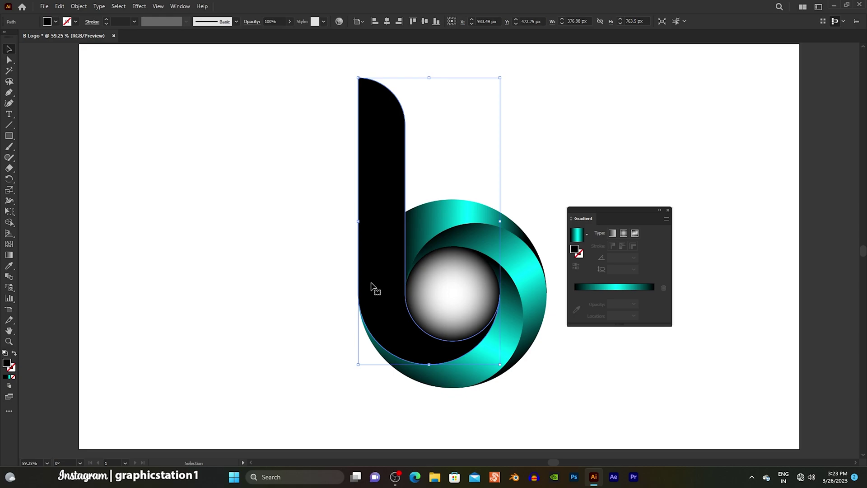
left_click(14, 267)
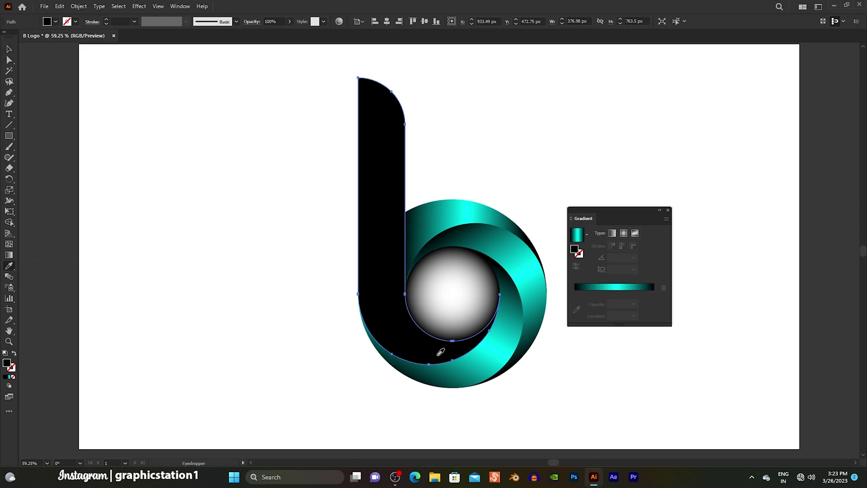
left_click(468, 364)
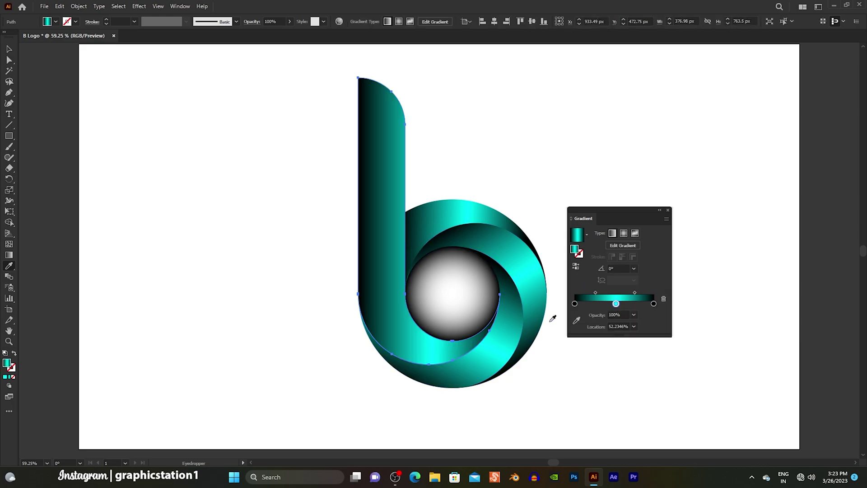
- Delete the starting black stop from the stem's gradient and move the cyan stop to 0%
left_click(573, 304)
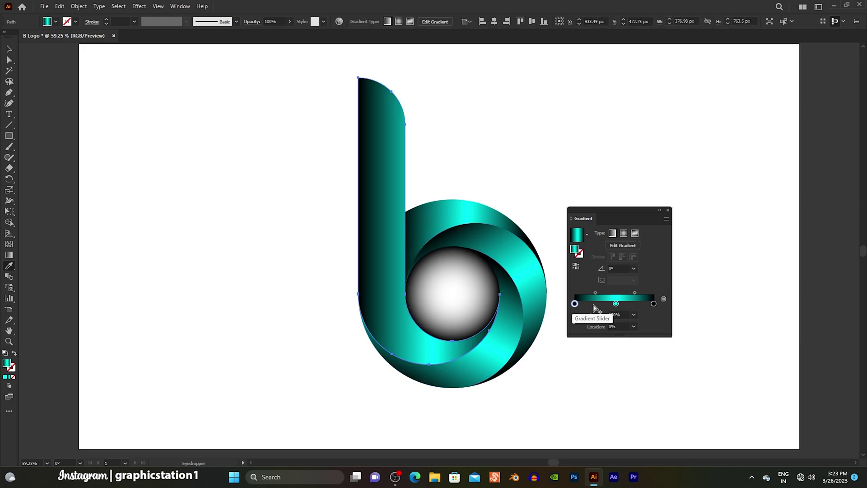
left_click(663, 299)
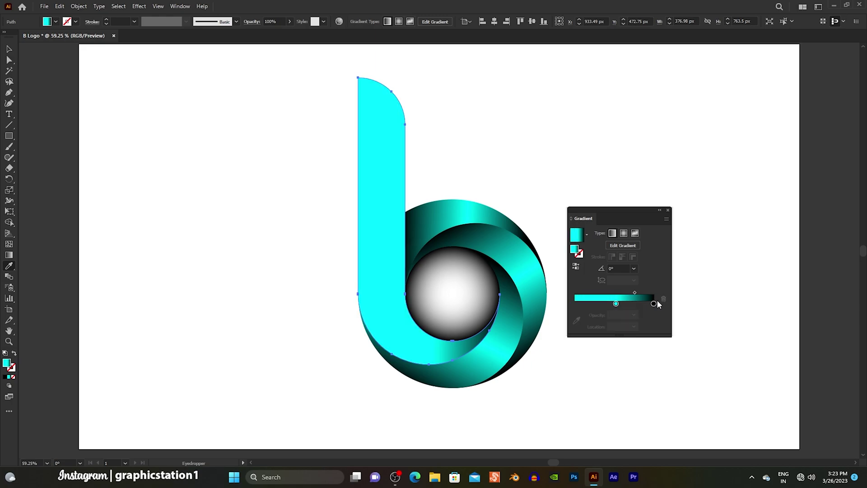
left_click_drag(615, 303, 575, 303)
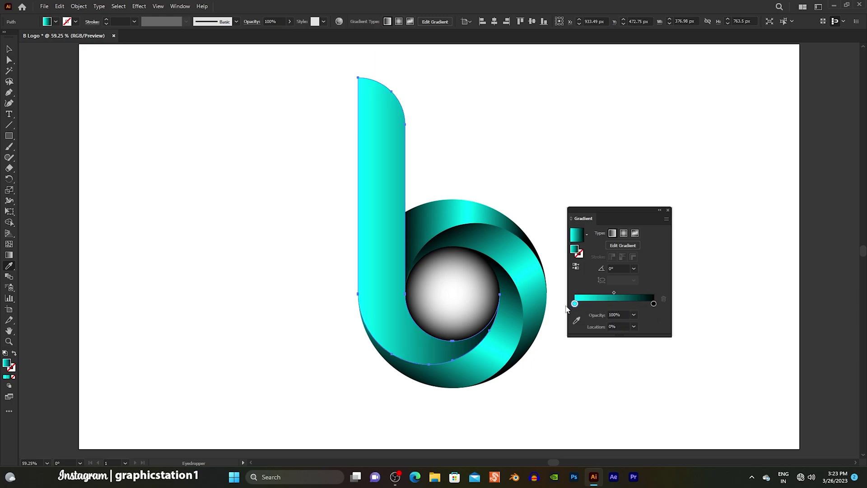
- Redraw the stem's gradient diagonally from upper left to lower right at about -41° with the Gradient tool, and deselect it
left_click(9, 254)
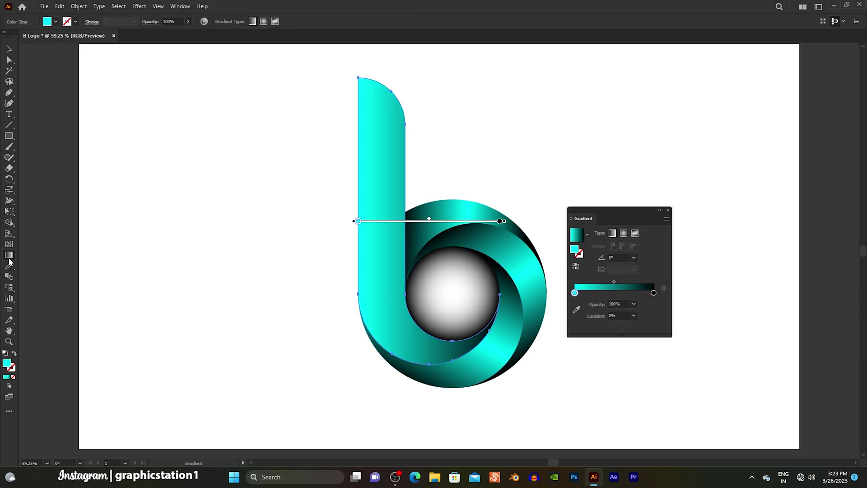
left_click_drag(343, 117, 546, 294)
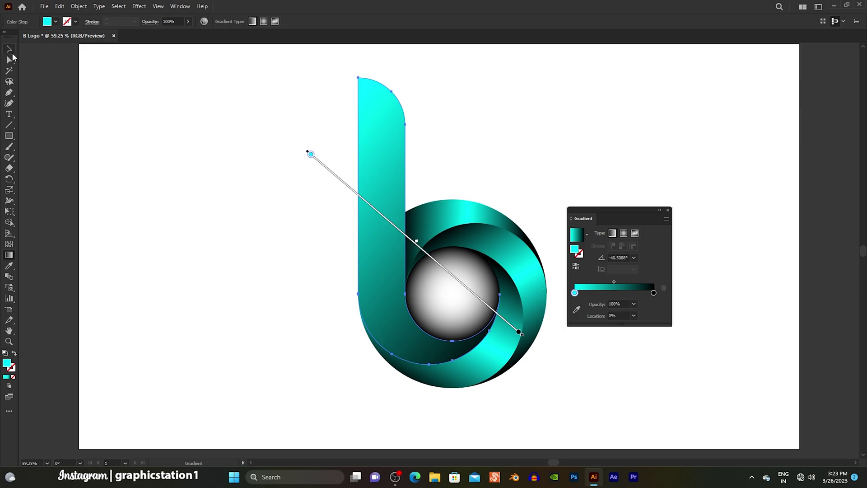
left_click(11, 51)
left_click(187, 149)
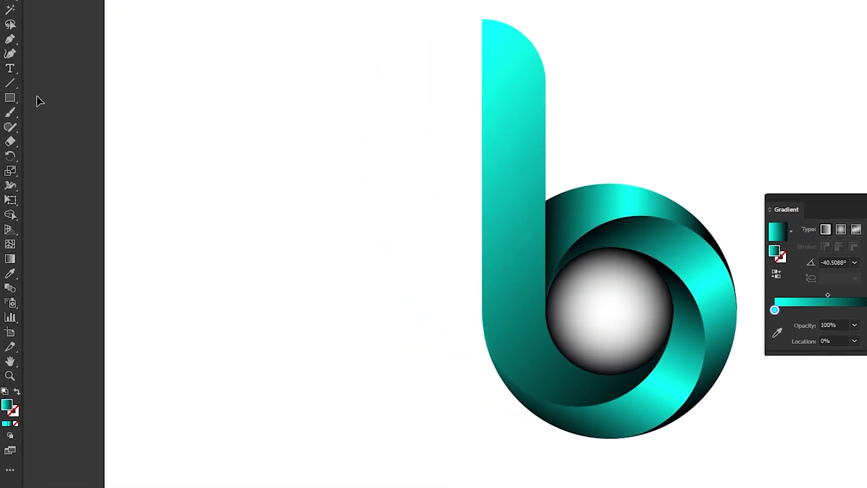
- Draw a circle about 260 px wide beside the lower part of the stem with the Ellipse tool
left_click(14, 100)
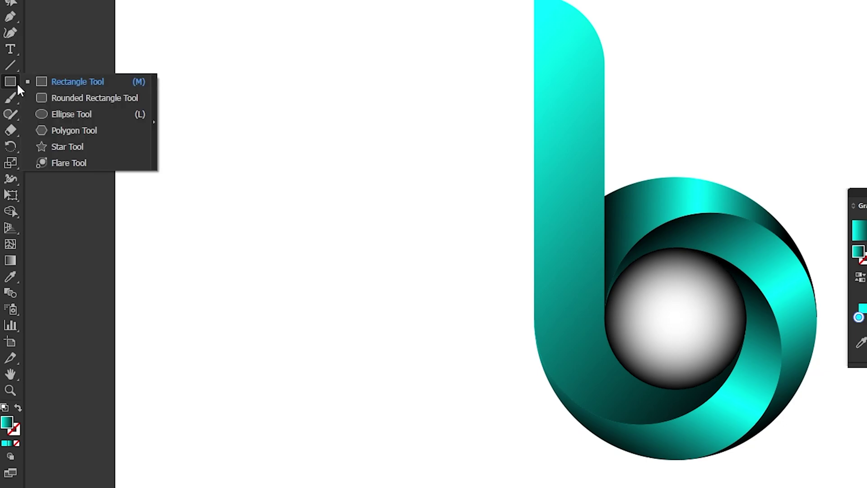
left_click(54, 112)
left_click_drag(487, 341, 558, 268)
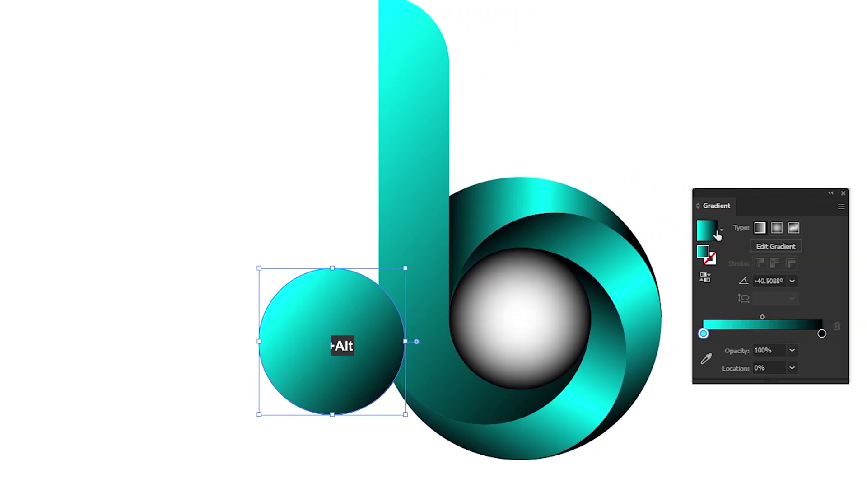
- Fill the circle with the White, Black preset as a reversed radial gradient and set the white outer stop's opacity to 0%
left_click(831, 229)
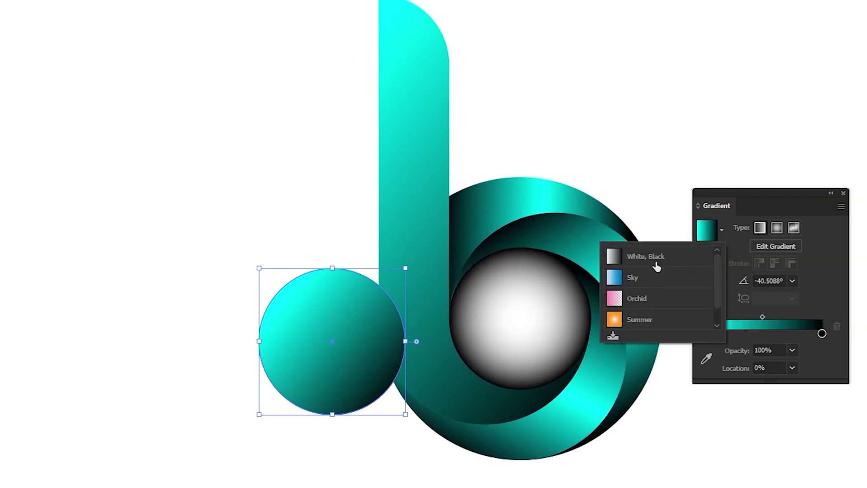
left_click(646, 257)
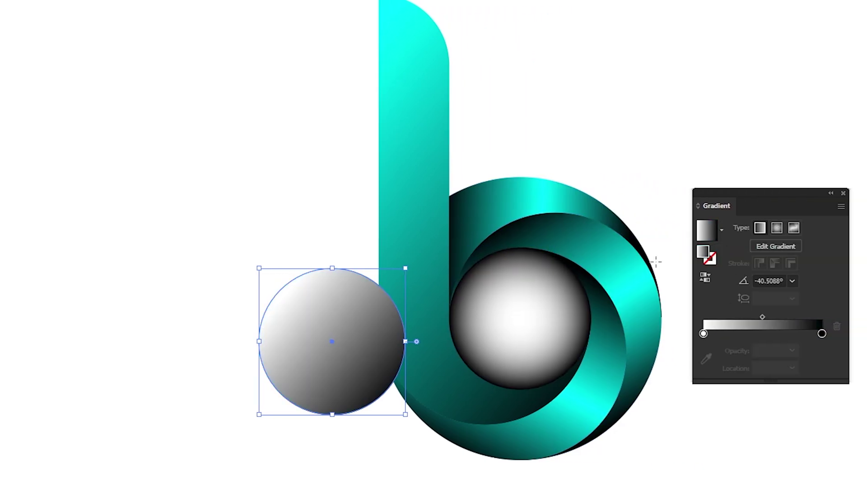
left_click(773, 227)
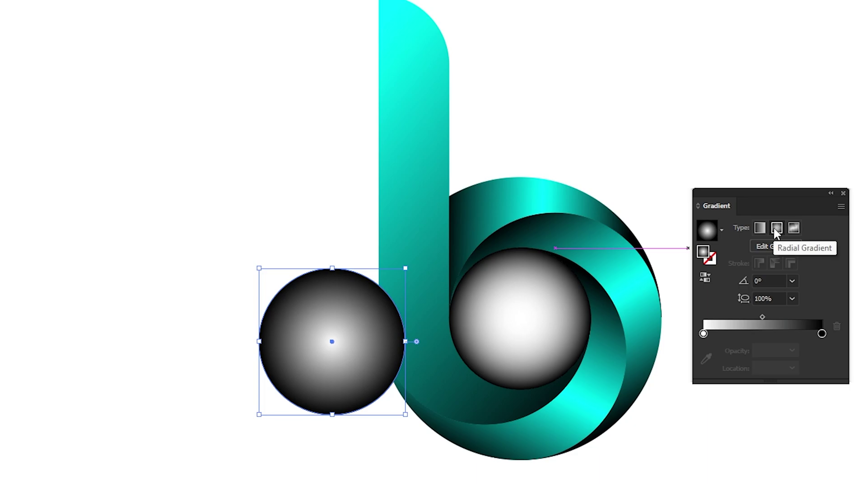
left_click(708, 278)
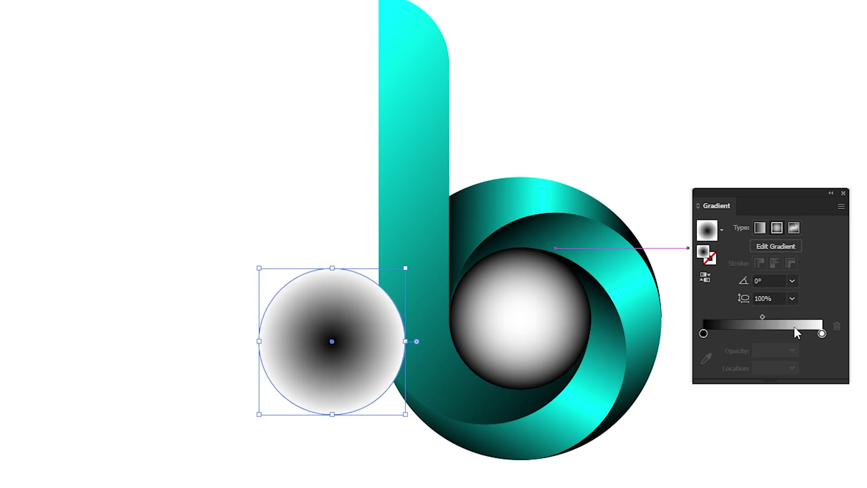
left_click(821, 334)
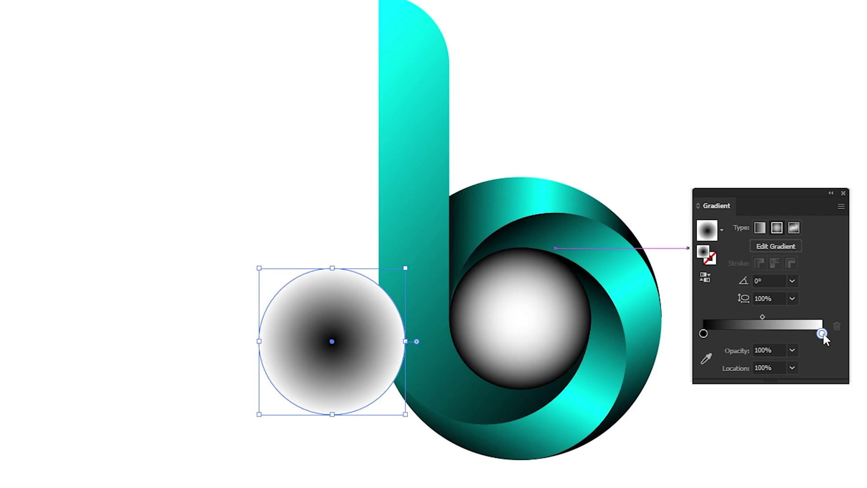
left_click(791, 351)
left_click(795, 365)
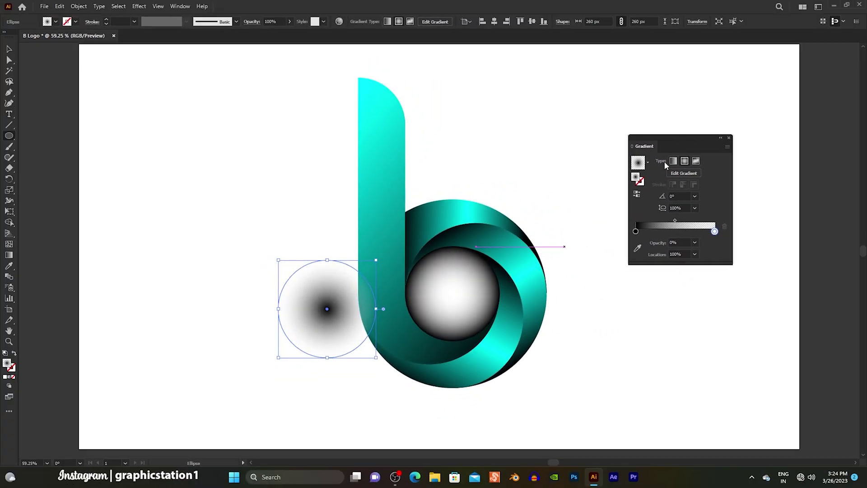
- Move the shadow circle onto the letter's lower-left curve and set its blending mode to Multiply
left_click(15, 51)
left_click_drag(325, 303, 403, 331)
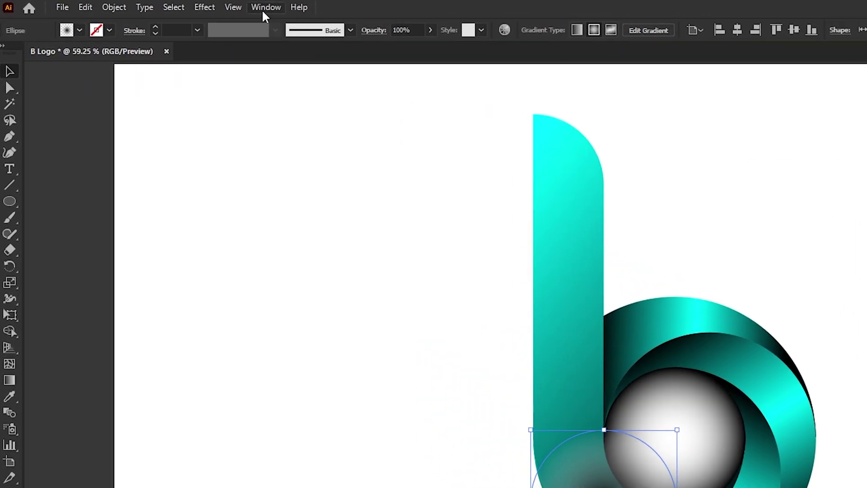
left_click(180, 6)
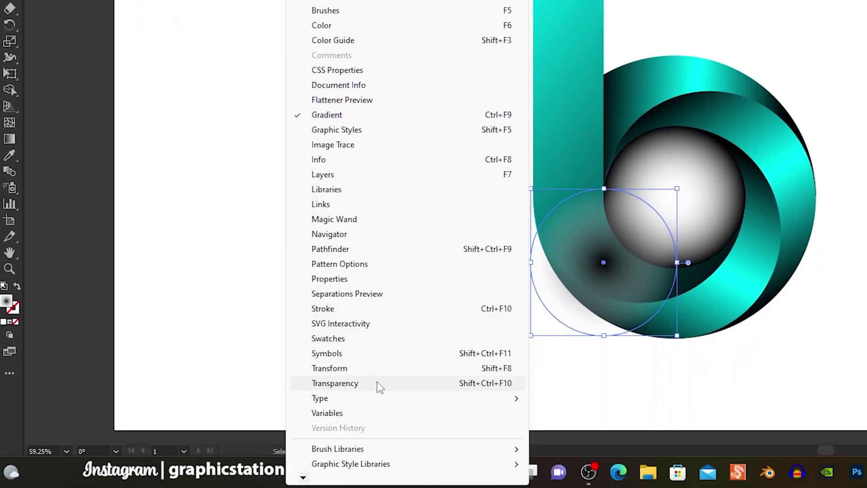
left_click(377, 382)
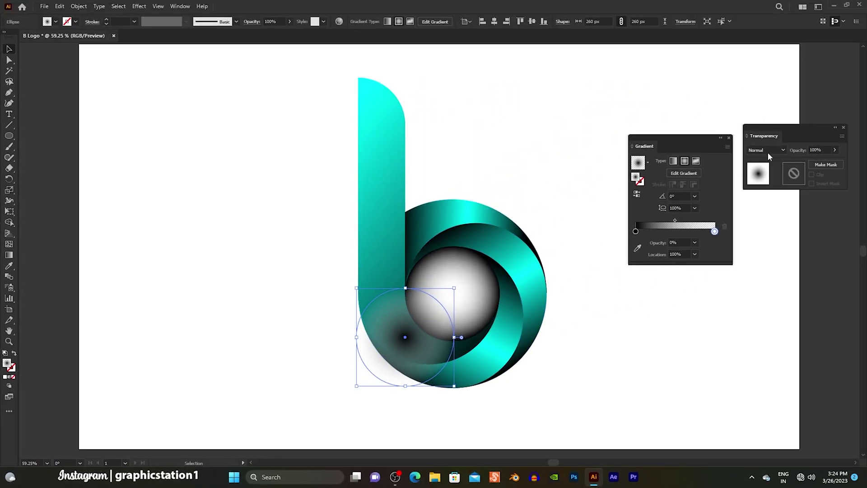
left_click_drag(801, 133, 565, 215)
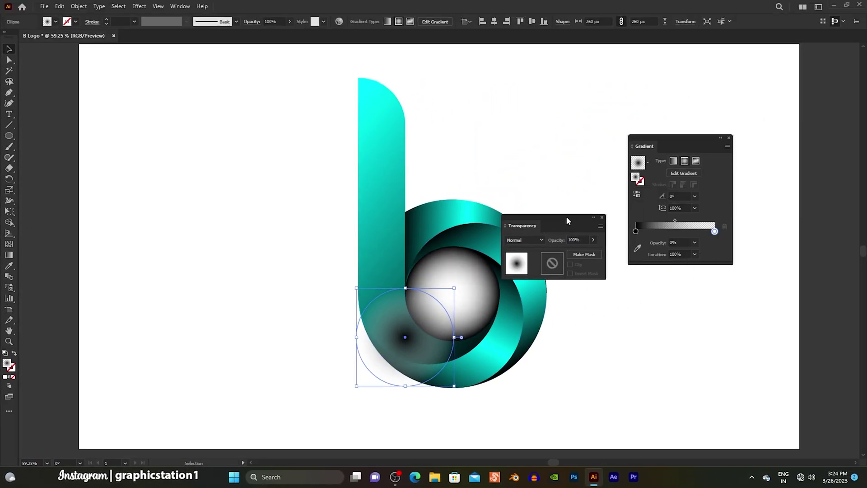
left_click(541, 240)
left_click(535, 269)
- Place the shadow, flattened to 260 by 34 px, just beneath the letter and send it to the back
left_click_drag(412, 312, 467, 399)
right_click(467, 398)
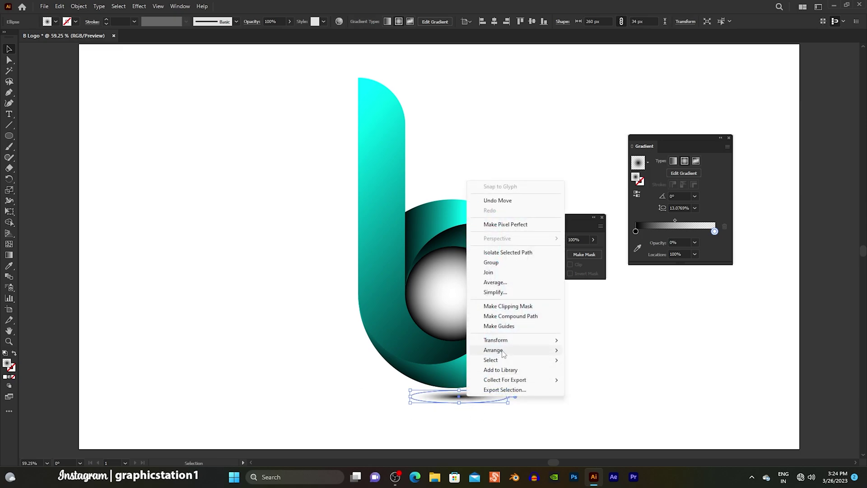
mouse_move(530, 349)
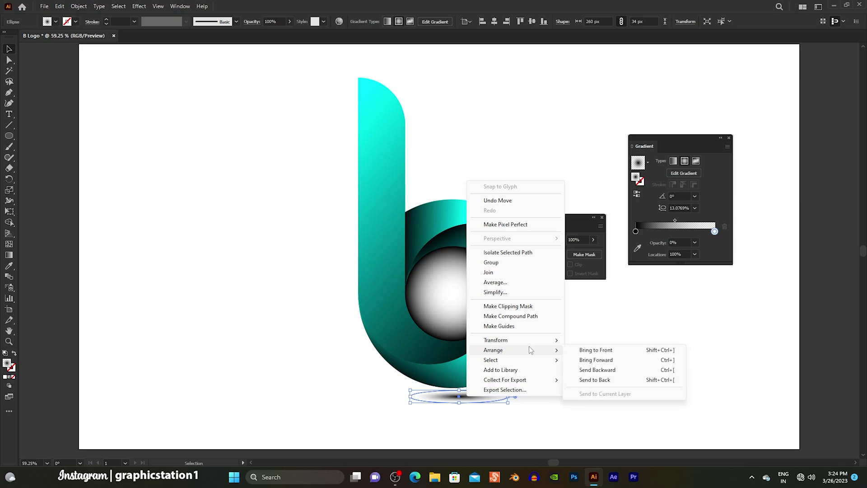
left_click(572, 379)
left_click(574, 353)
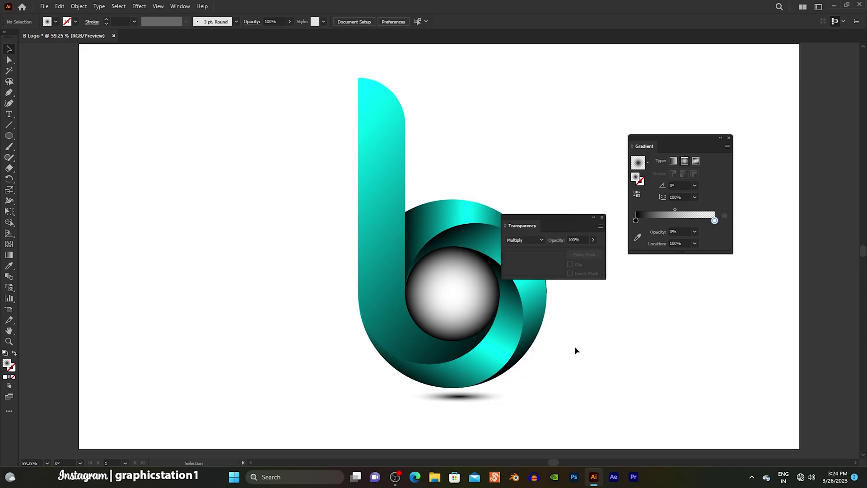
left_click(602, 218)
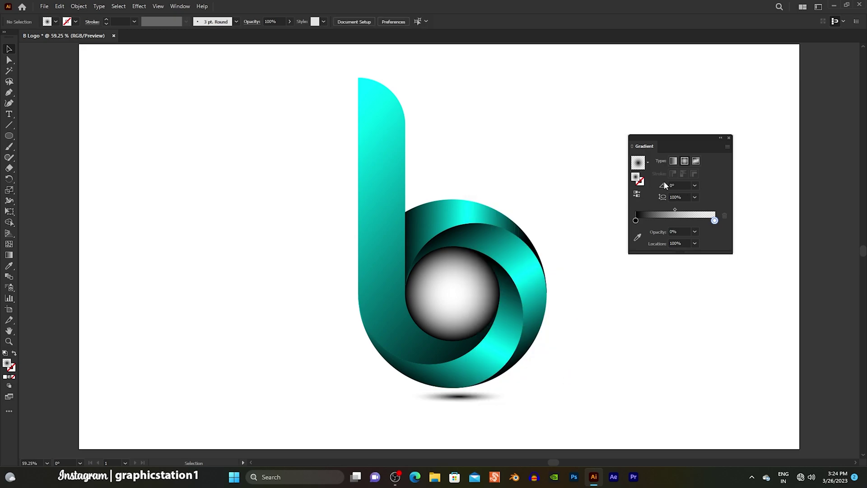
left_click(730, 137)
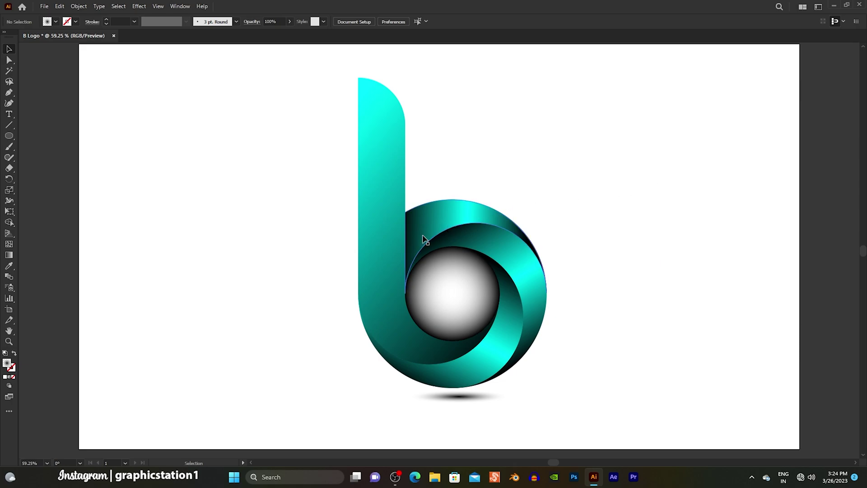
- Copy the stem shape and paste the duplicate in back of the original
left_click(380, 250)
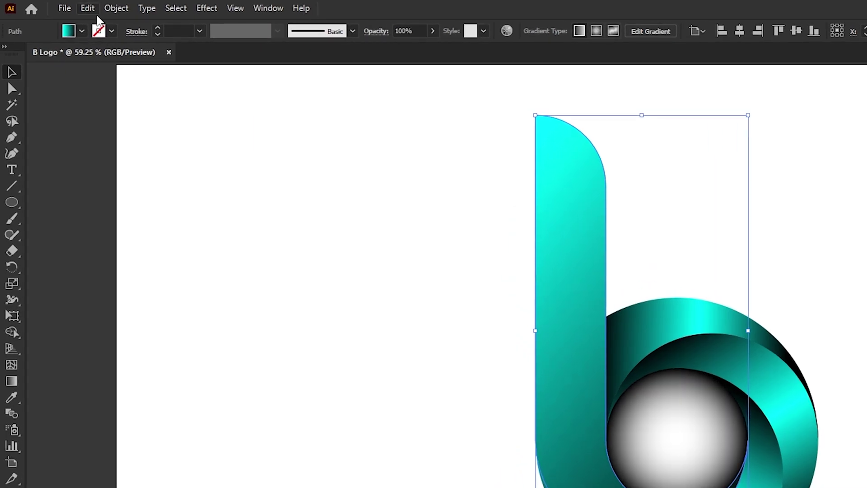
left_click(62, 7)
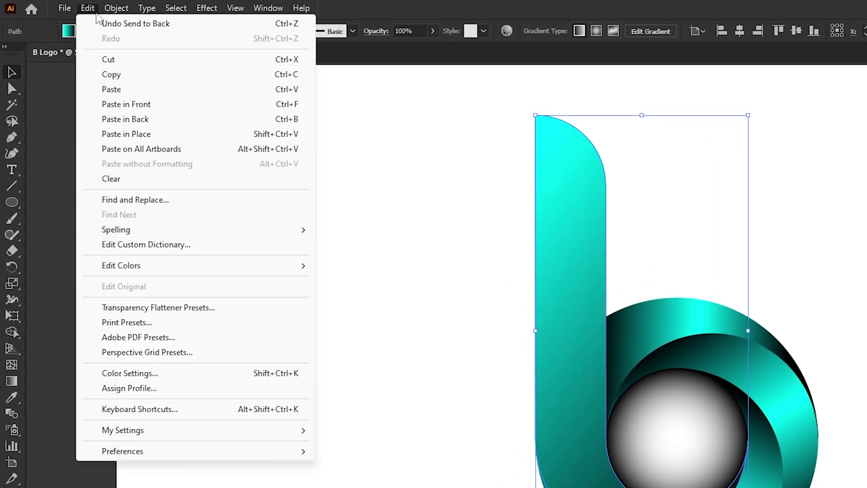
left_click(97, 74)
left_click(99, 11)
left_click(100, 121)
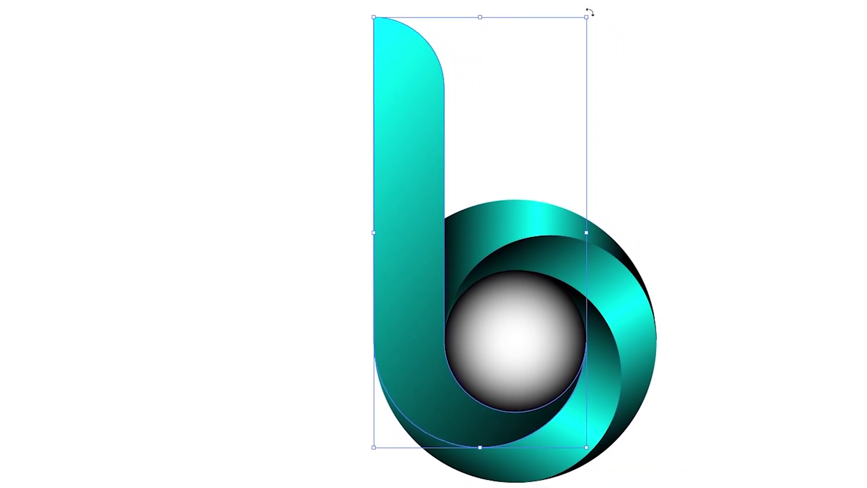
- Rotate the stem duplicate slightly counterclockwise and send it to the back
left_click_drag(589, 12, 569, 5)
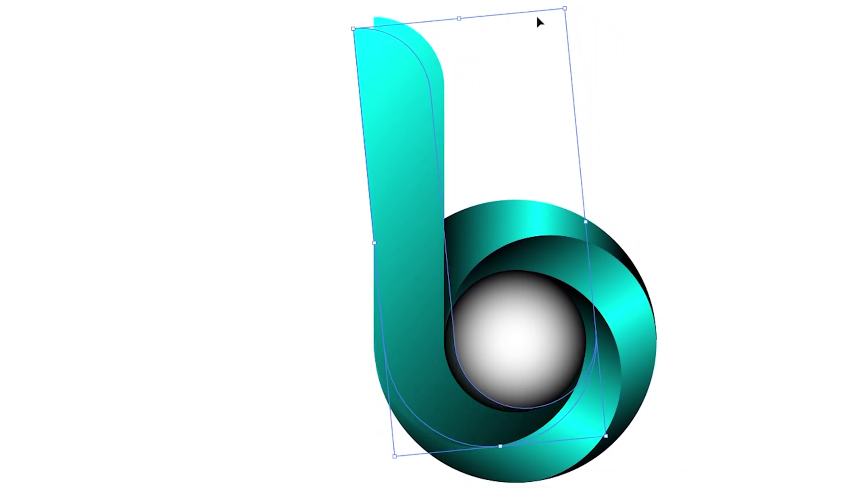
right_click(408, 85)
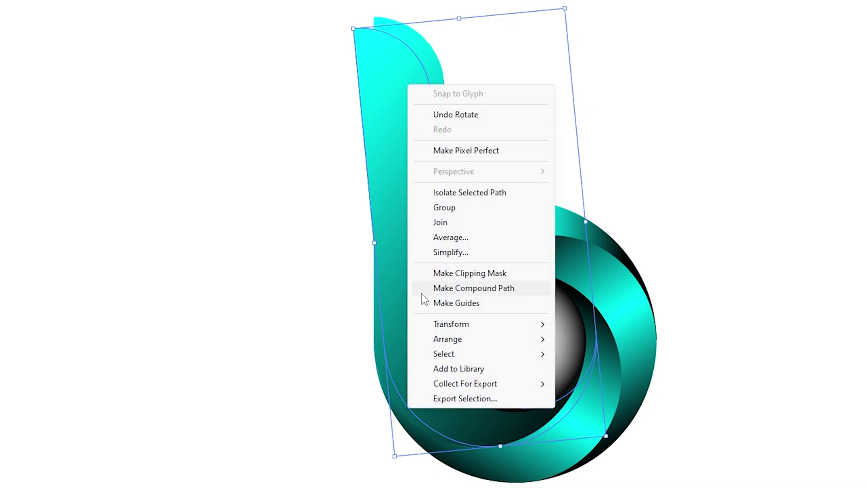
mouse_move(429, 341)
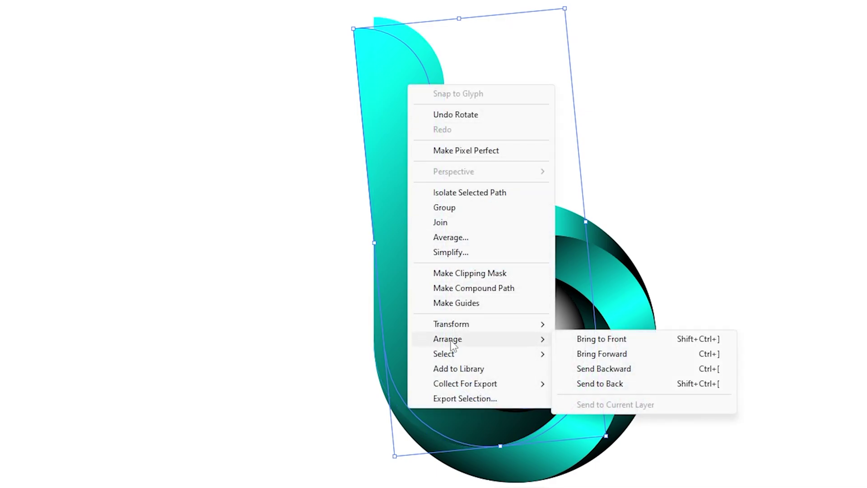
left_click(588, 385)
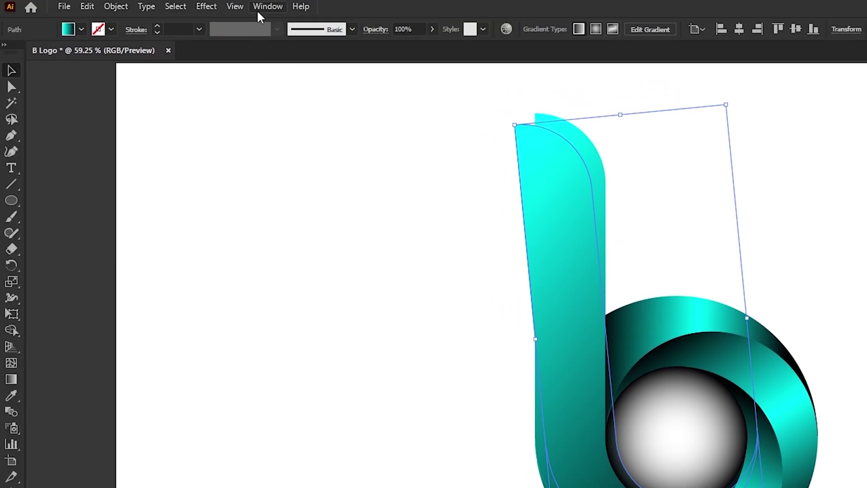
- Set the opacity of the rotated stem duplicate behind the letter to 50%
left_click(265, 7)
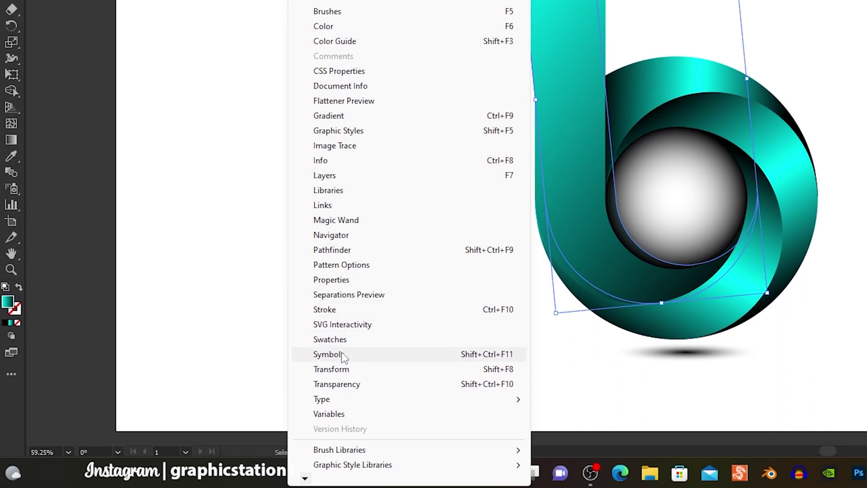
left_click(374, 382)
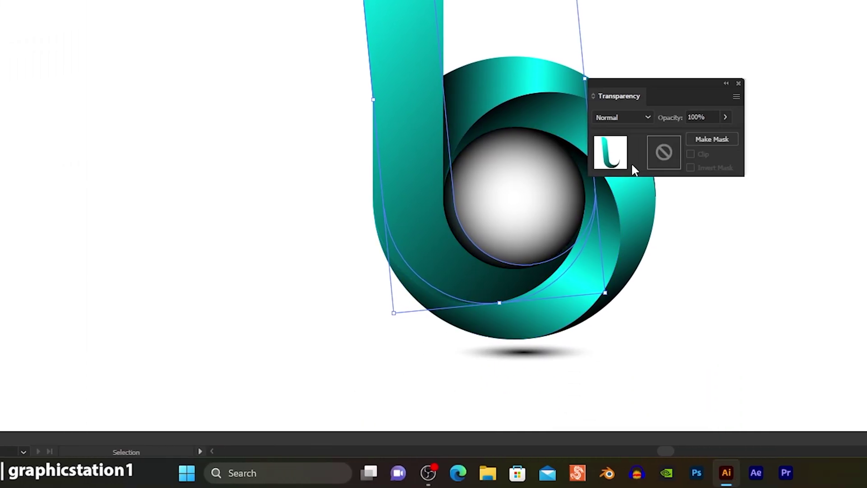
left_click_drag(682, 84, 758, 65)
left_click(762, 98)
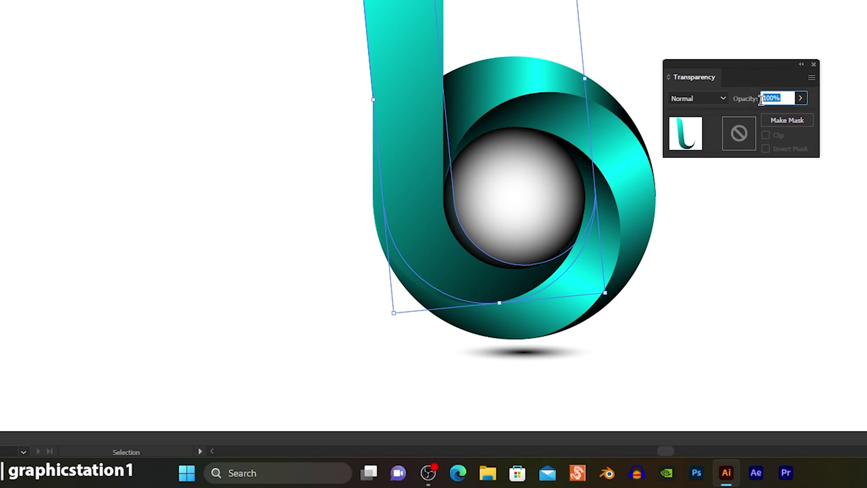
type("50")
key("Return")
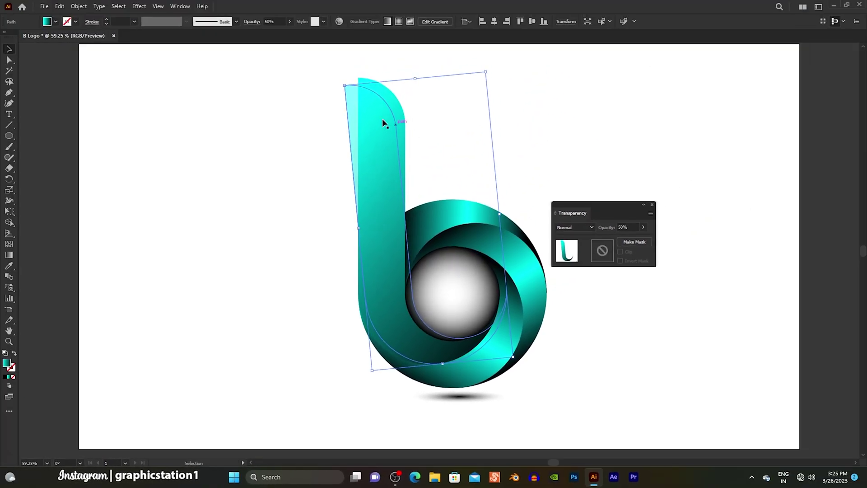
- Replace the rotated stem duplicate's gradient fill with a solid light gray swatch and deselect it
left_click(58, 22)
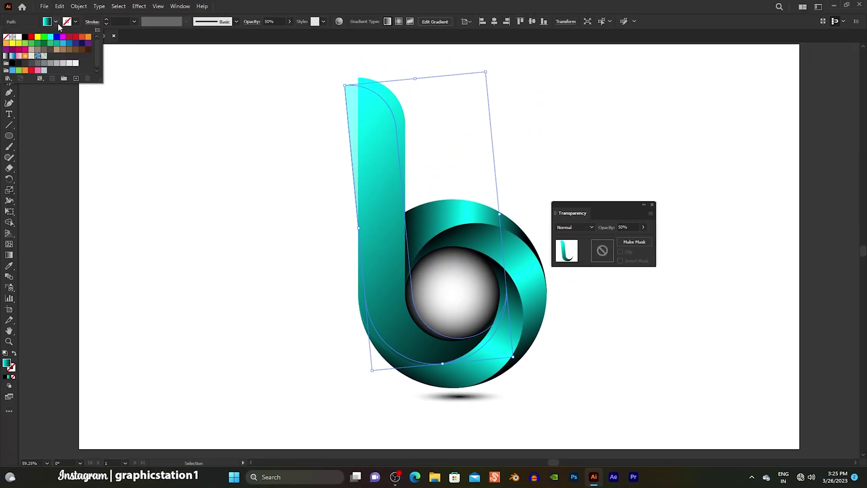
left_click(56, 63)
left_click(164, 159)
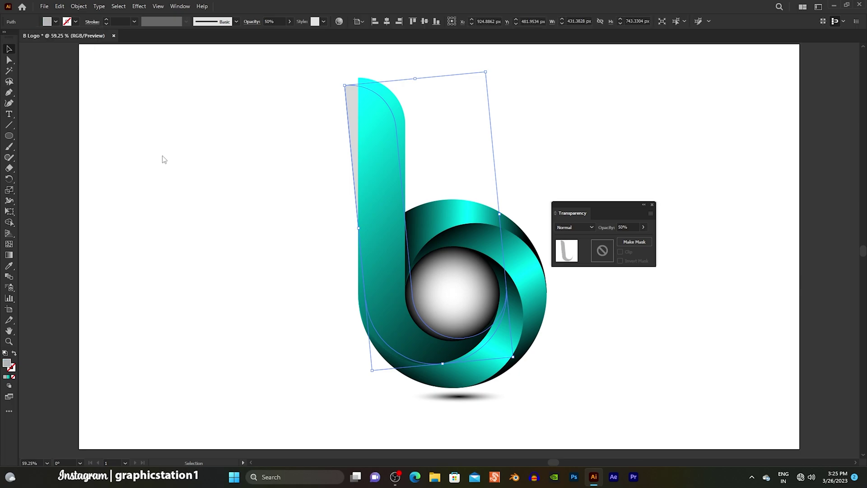
left_click(162, 155)
- Copy the gray stem shape, paste it in back, and rotate the new duplicate slightly further counterclockwise
left_click(348, 136)
left_click(62, 8)
left_click(64, 51)
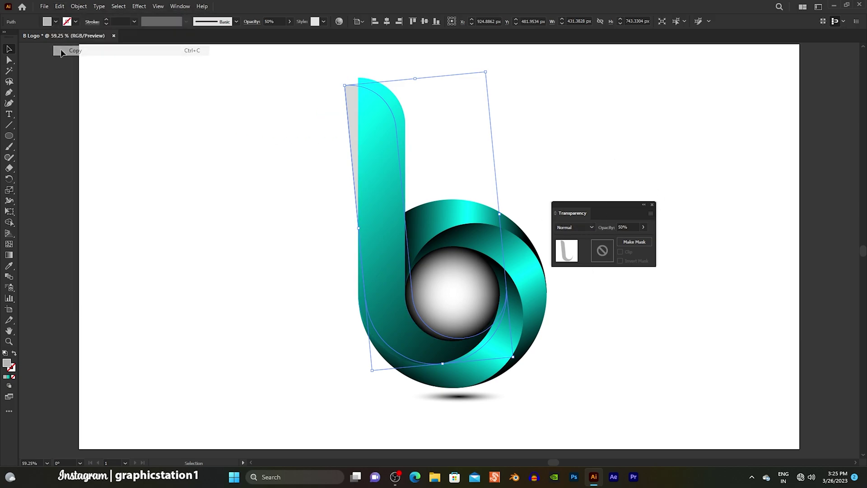
left_click(61, 6)
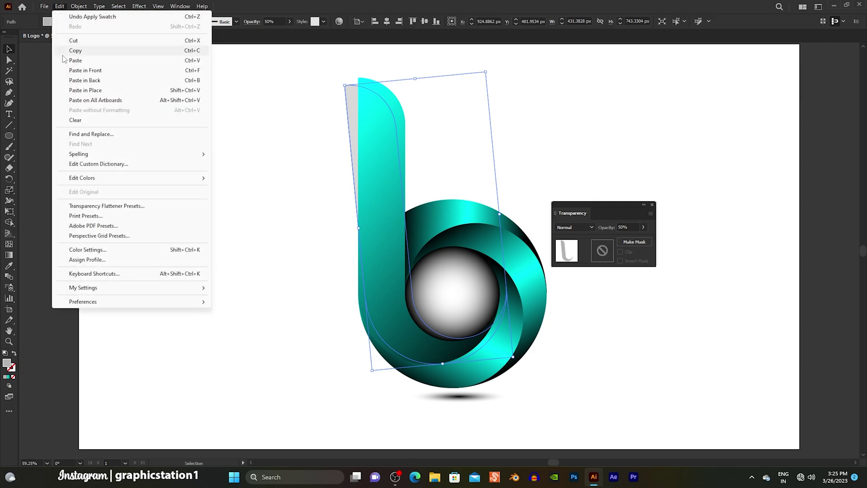
left_click(66, 81)
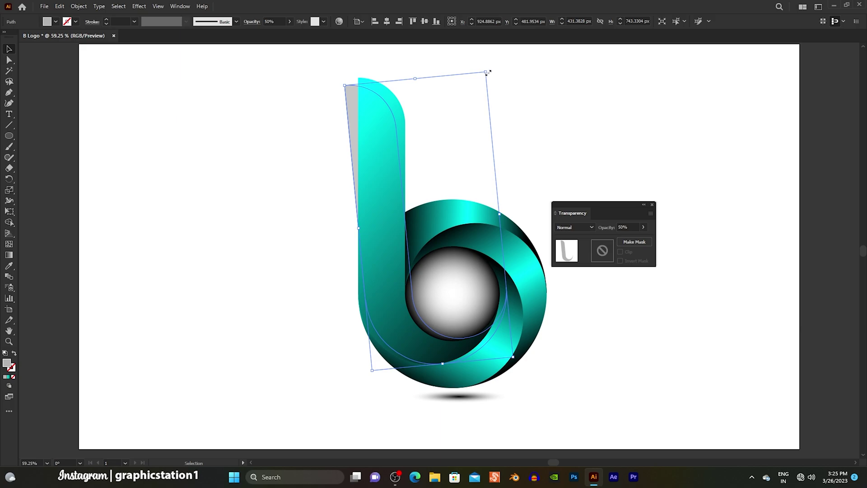
left_click_drag(487, 69, 471, 66)
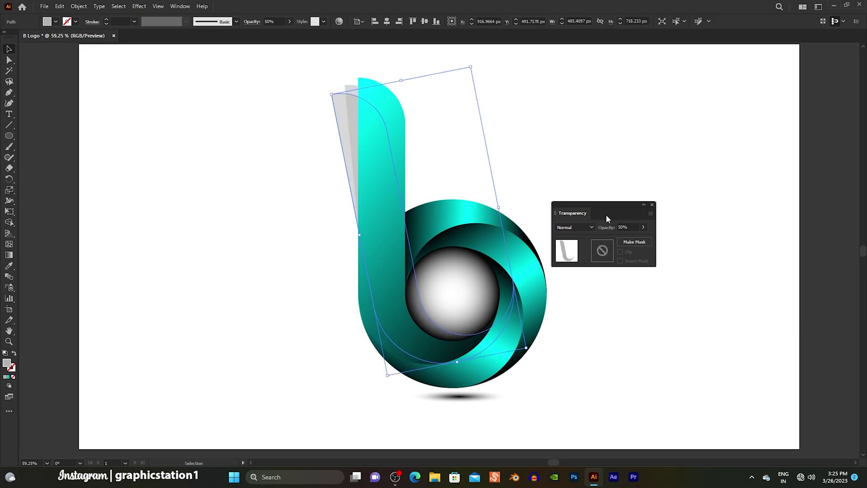
- Set the opacity of the second, further-rotated gray duplicate to 20% and deselect it
left_click_drag(627, 225, 622, 226)
key("Return")
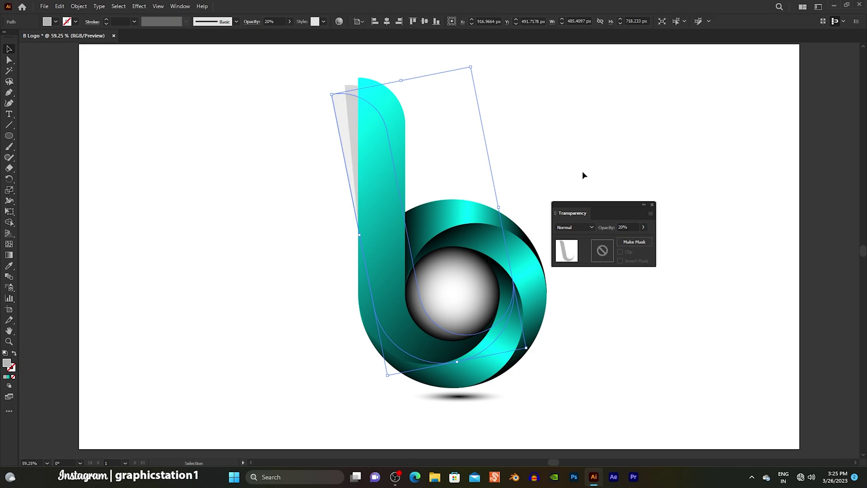
left_click(582, 172)
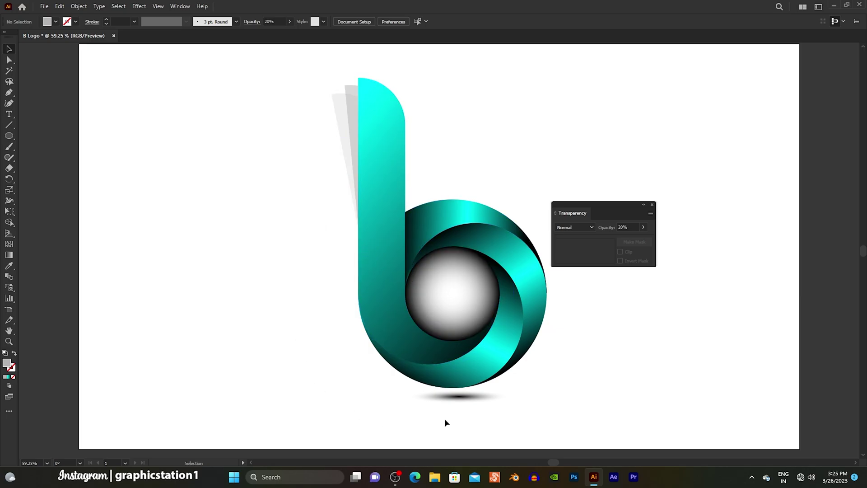
- Move the radial-gradient circle out of the letter's bowl to the right, exposing the gray shapes behind it
scroll(479, 412, "up", 2)
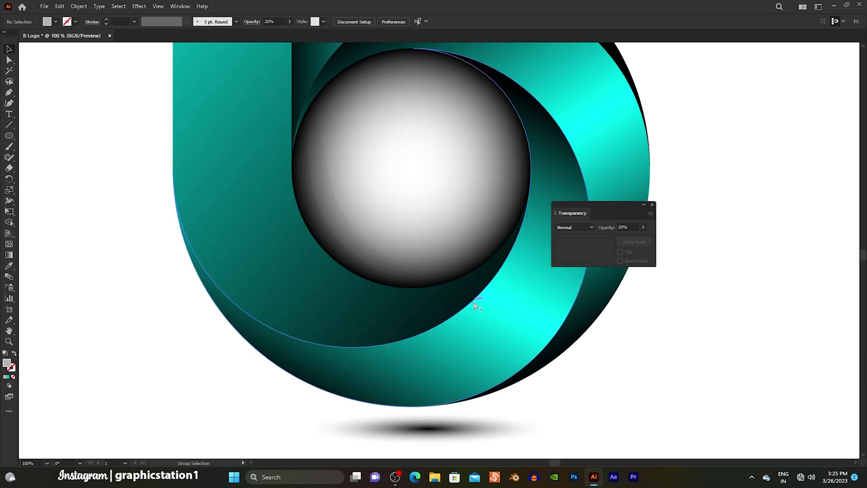
scroll(441, 254, "up", 1)
left_click_drag(429, 217, 724, 180)
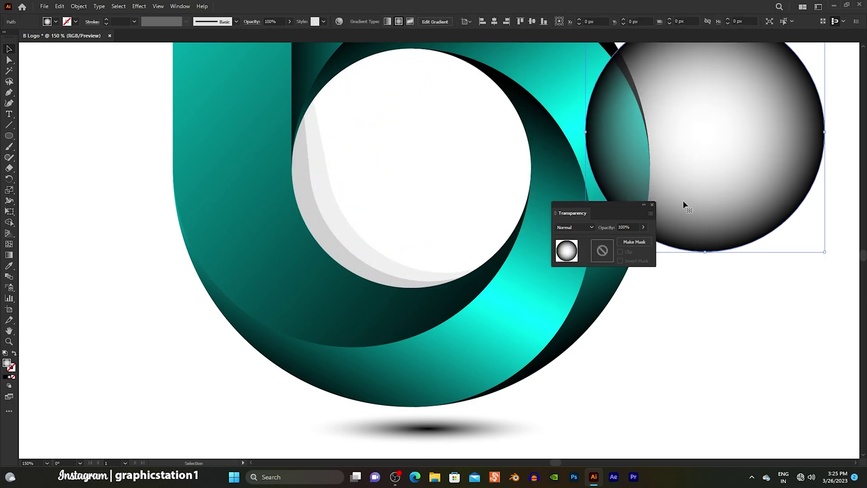
- Select the stem with both gray duplicates and delete the gray areas inside the bowl opening using the Shape Builder tool
left_click(303, 261)
left_click_drag(9, 222, 37, 226)
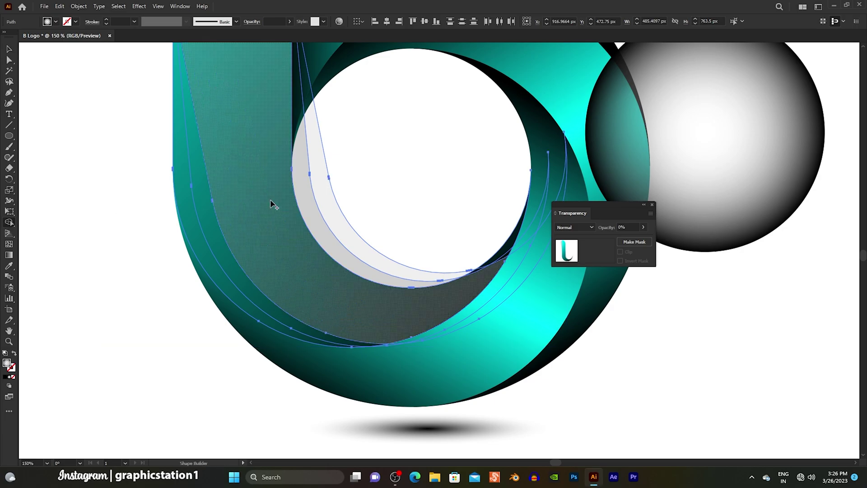
left_click_drag(361, 185, 318, 226)
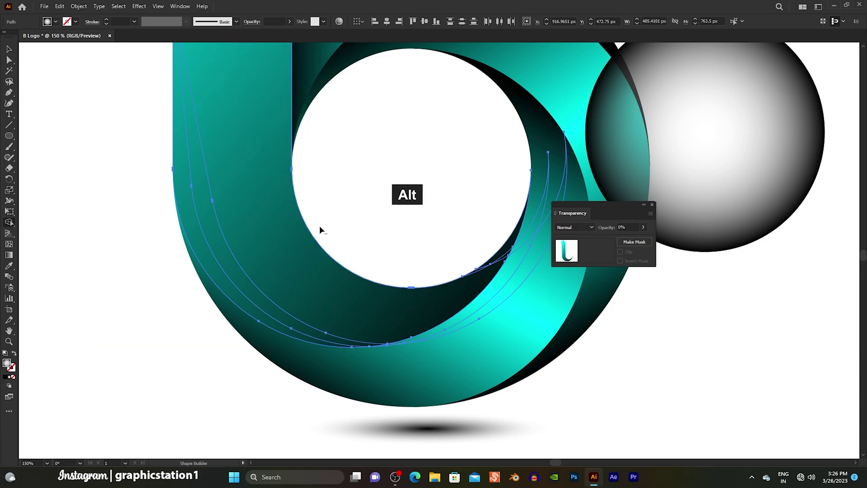
left_click(13, 50)
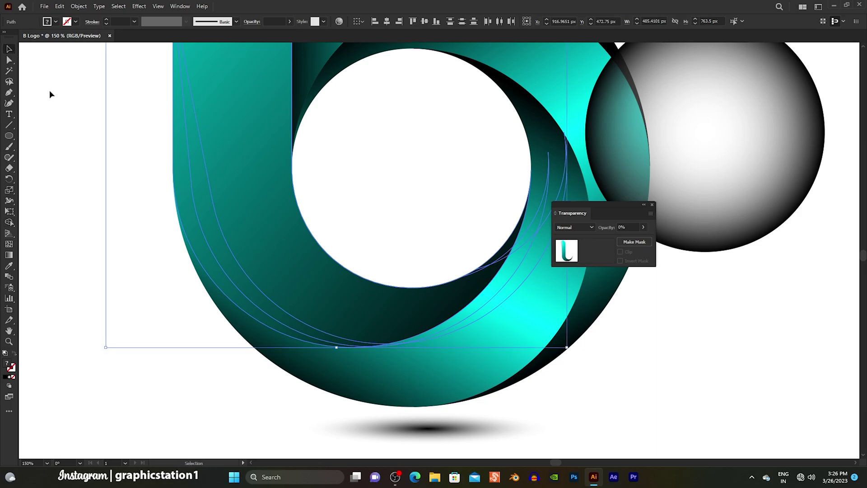
left_click(71, 119)
- Move the radial-gradient circle back into the bowl opening at X 996 px, Y 666 px, then close the transparency settings and deselect the artwork
left_click_drag(719, 149, 424, 183)
key("ctrl+minus")
key("ctrl+minus")
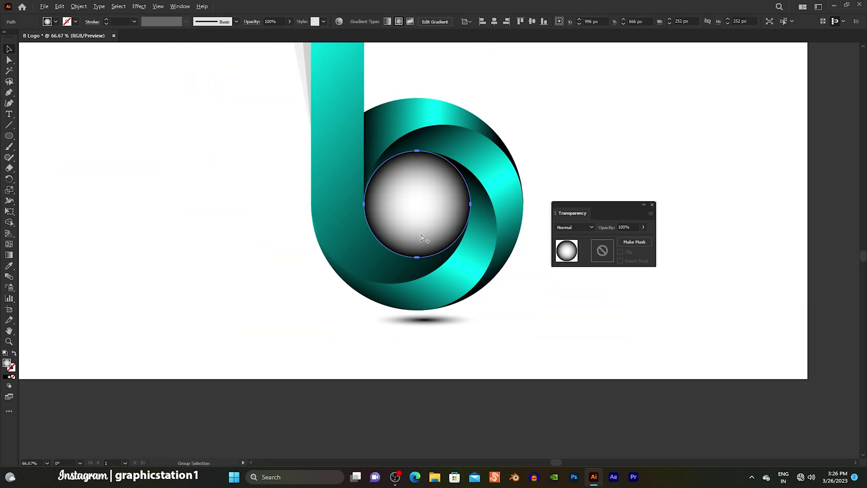
left_click(652, 204)
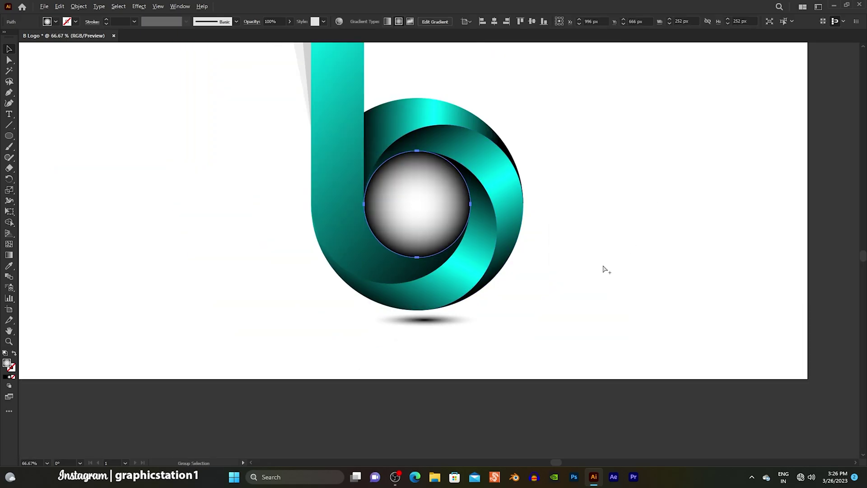
key("ctrl+minus")
key("ctrl+minus")
left_click_drag(600, 203, 534, 242)
key("ctrl+plus")
left_click(522, 215)
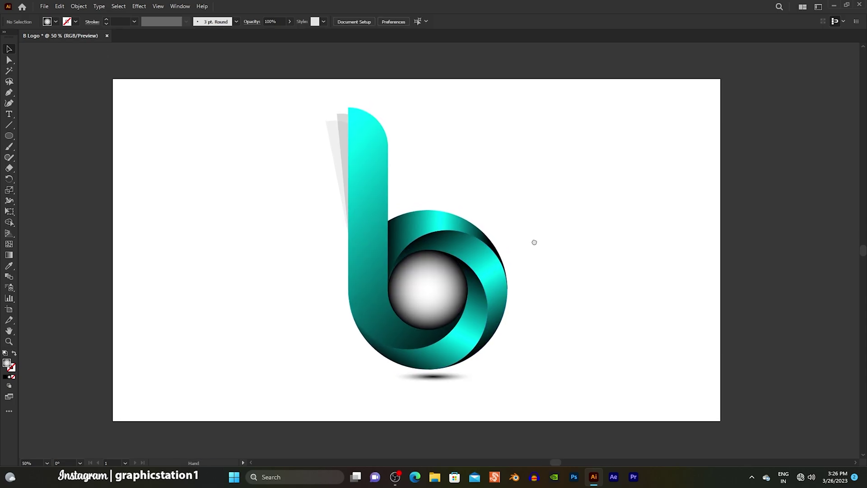